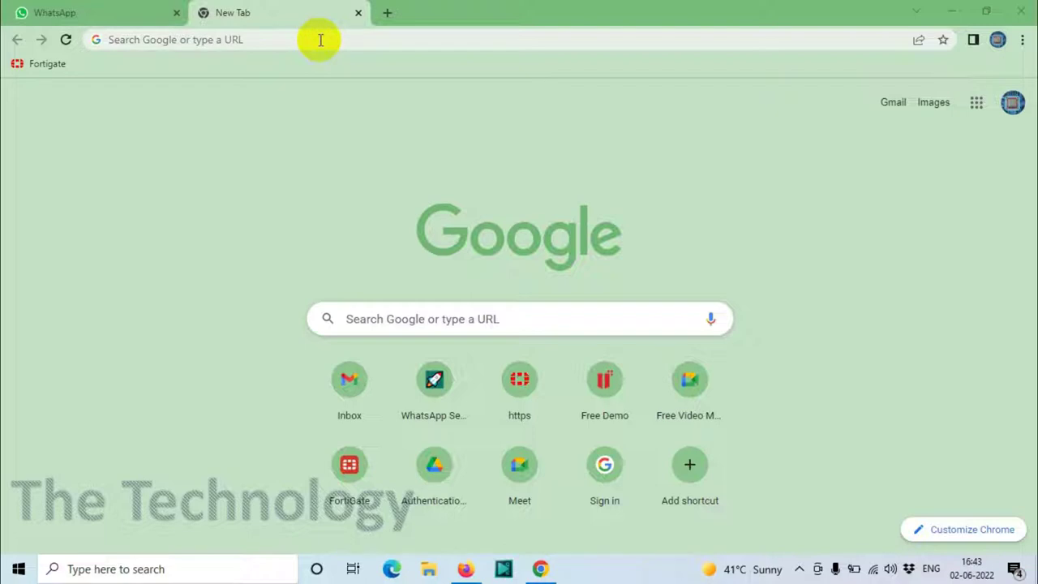
Paste and load the rocketsend.io WARocket Sender site in a new Chrome tab
{"action": "left_click", "coordinate": [320, 40]}
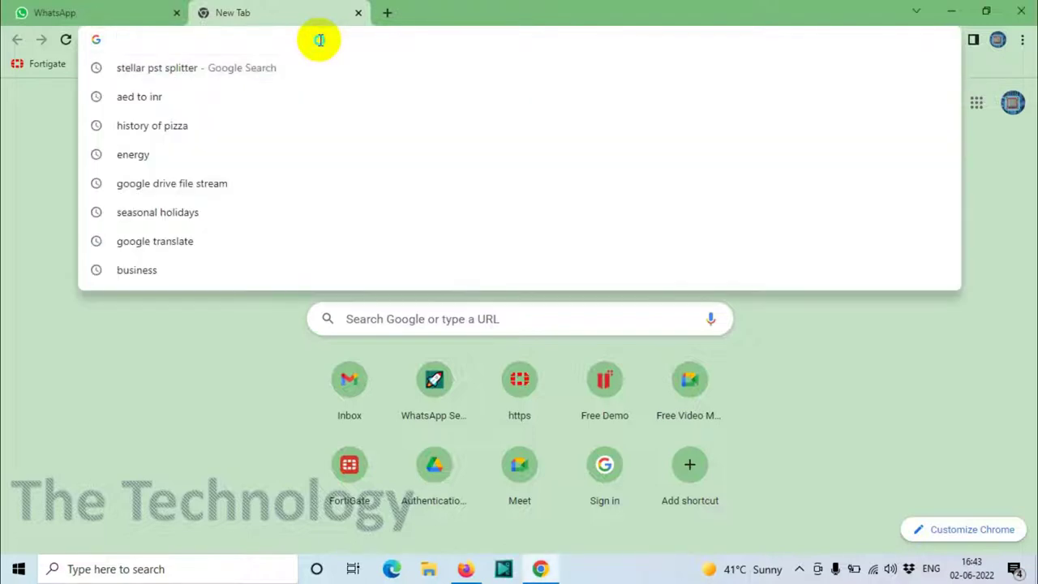
{"action": "right_click", "coordinate": [320, 39]}
{"action": "left_click", "coordinate": [491, 159]}
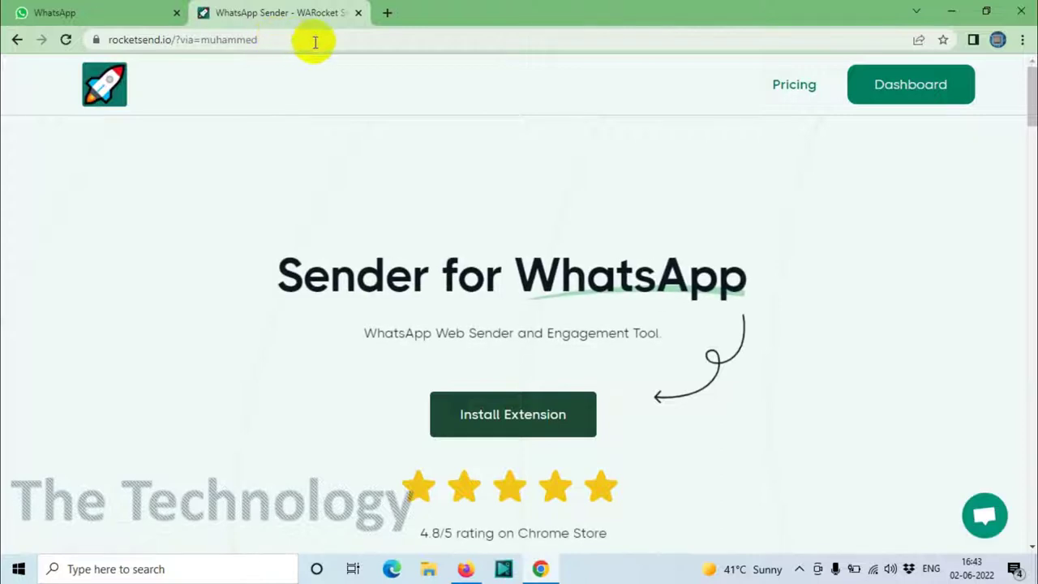
{"action": "scroll", "coordinate": [579, 227], "scroll_direction": "down", "scroll_amount": 2}
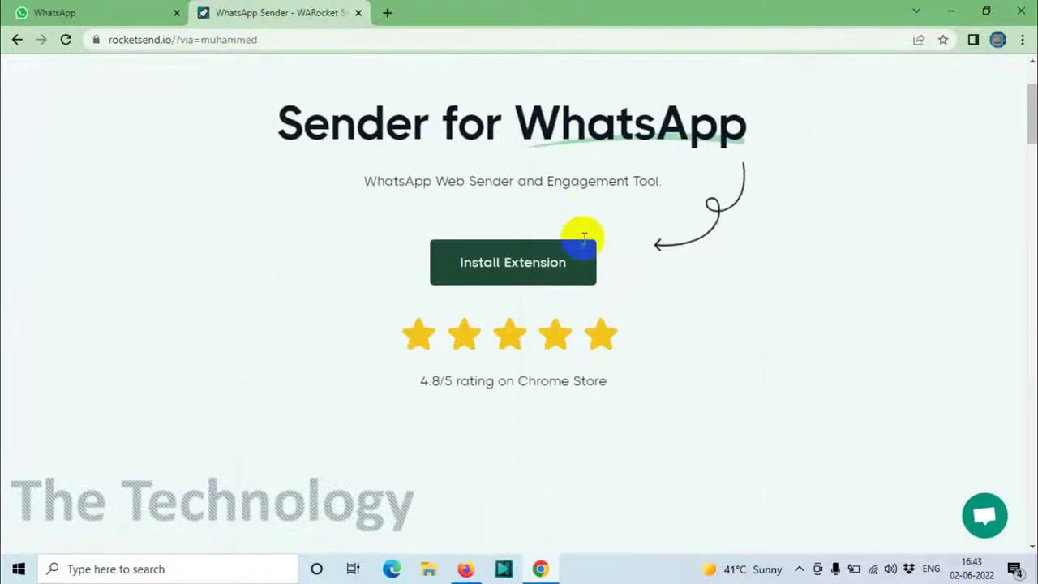
{"action": "scroll", "coordinate": [578, 232], "scroll_direction": "up", "scroll_amount": 2}
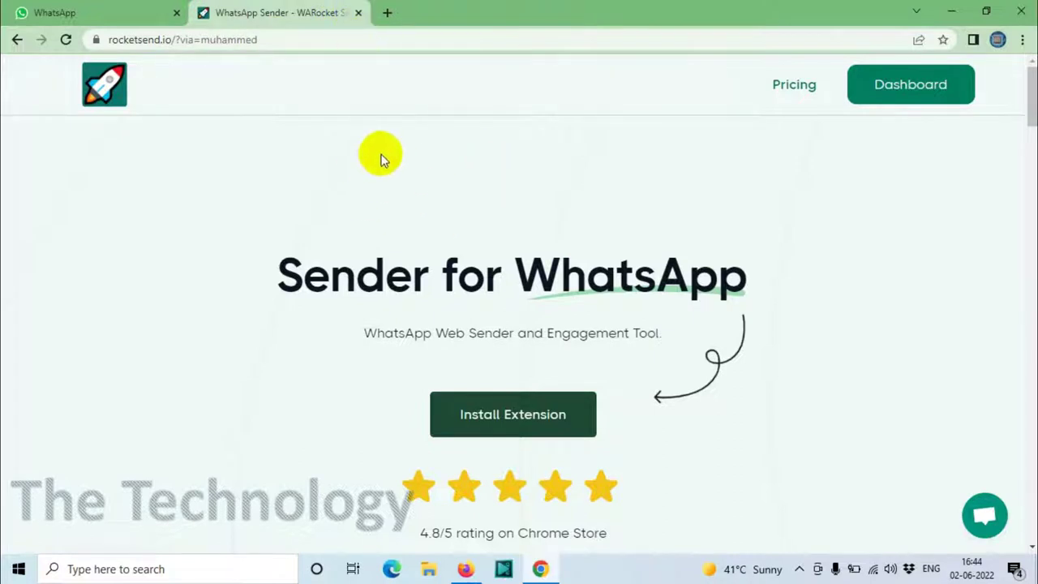
Install WARocket Sender – Web Sender from its Chrome Web Store listing and confirm the extension
{"action": "left_click", "coordinate": [505, 420]}
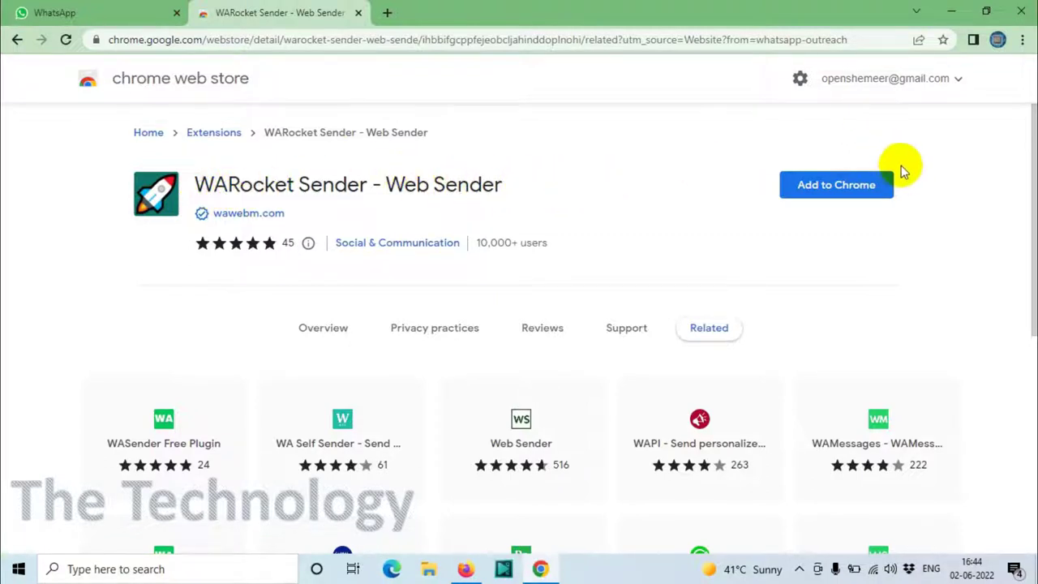
{"action": "left_click_drag", "start_coordinate": [381, 184], "coordinate": [469, 185]}
{"action": "left_click", "coordinate": [755, 195]}
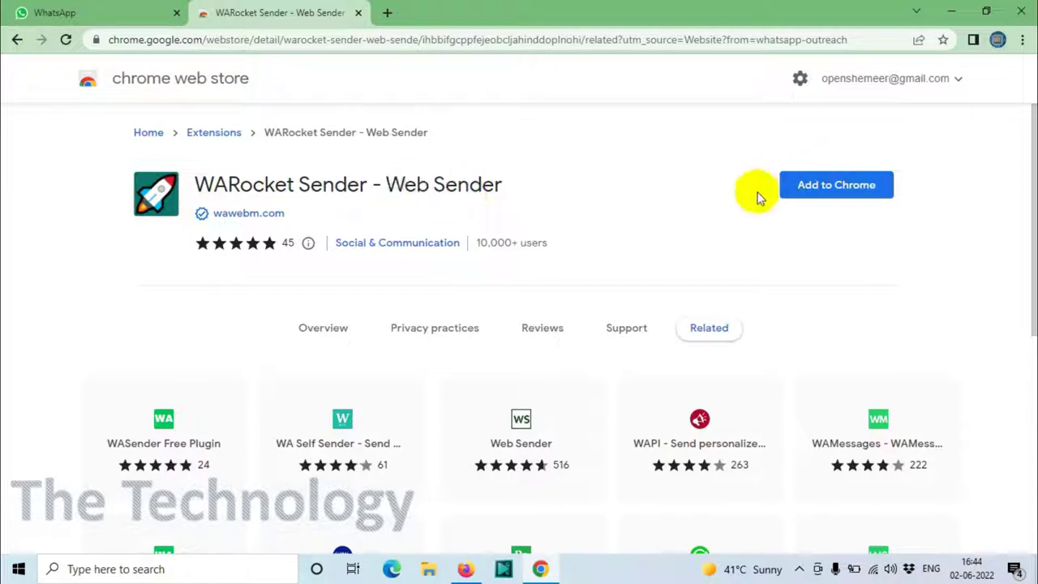
{"action": "left_click", "coordinate": [839, 190]}
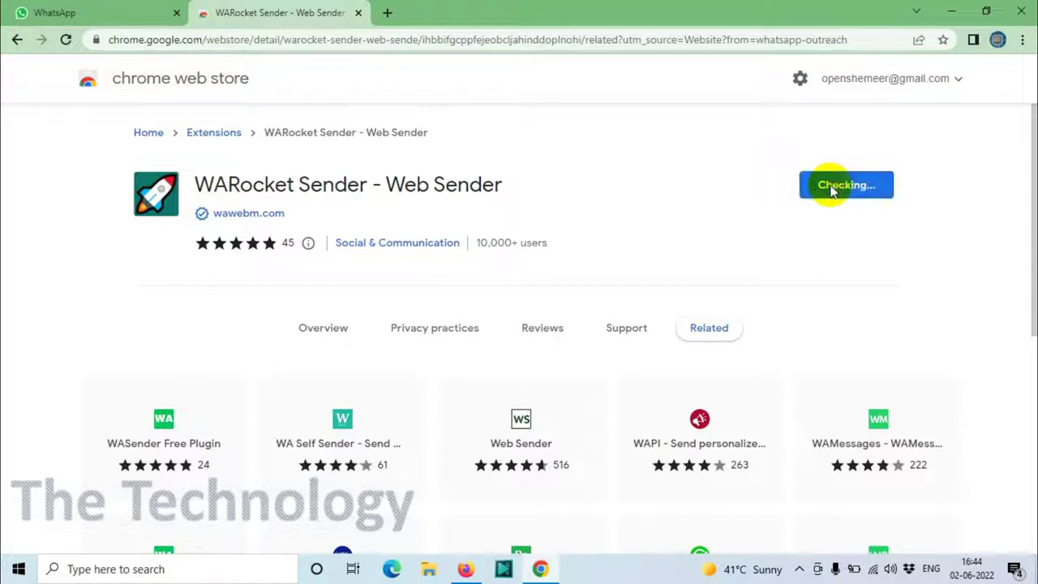
{"action": "left_click", "coordinate": [562, 188]}
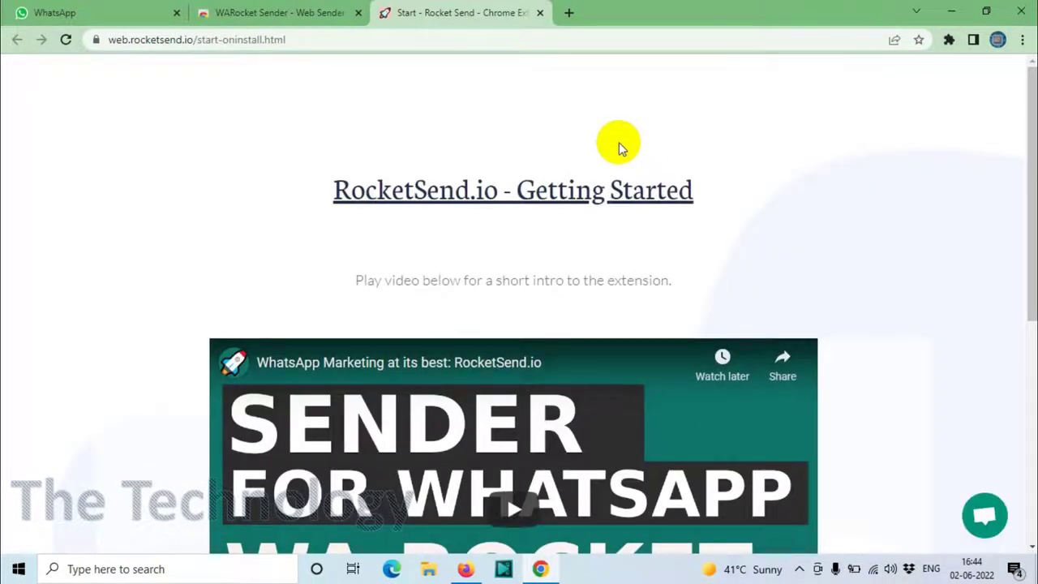
Pin WARocket Sender – Web Sender to the Chrome toolbar from the Extensions menu
{"action": "scroll", "coordinate": [656, 251], "scroll_direction": "down", "scroll_amount": 2}
{"action": "scroll", "coordinate": [706, 250], "scroll_direction": "down", "scroll_amount": 2}
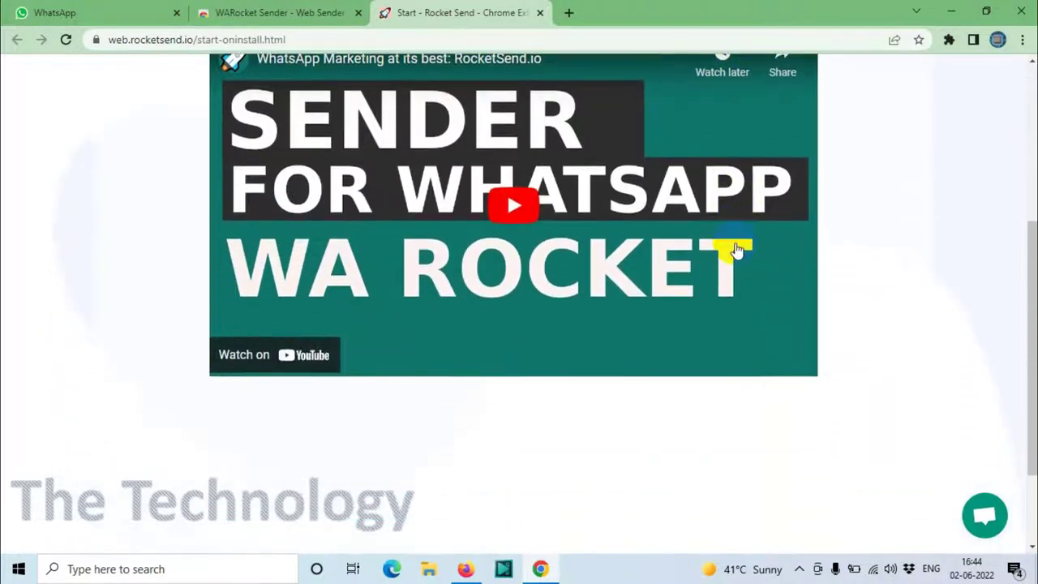
{"action": "scroll", "coordinate": [742, 252], "scroll_direction": "down", "scroll_amount": 2}
{"action": "scroll", "coordinate": [750, 253], "scroll_direction": "up", "scroll_amount": 5}
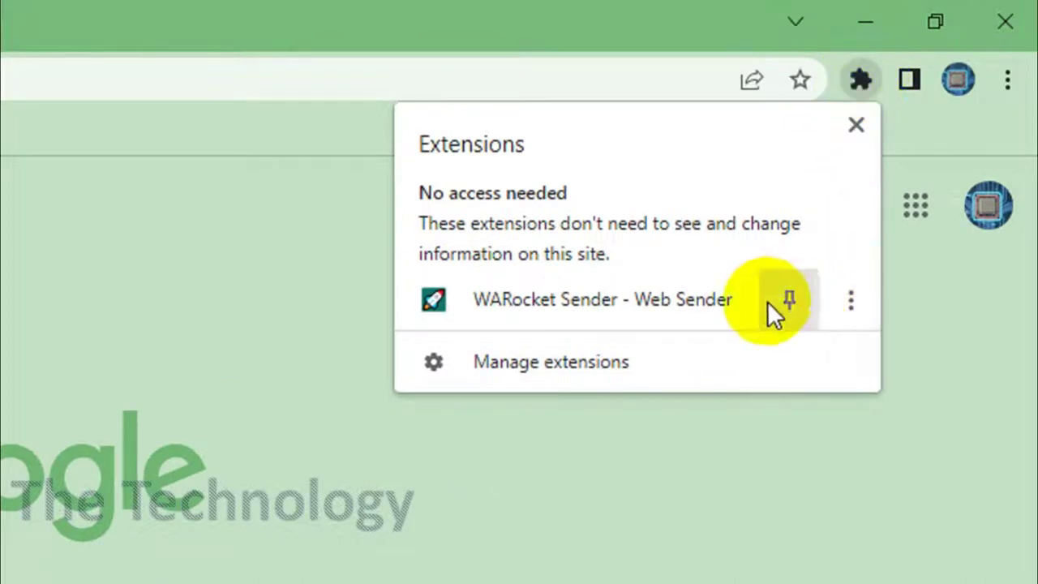
{"action": "left_click", "coordinate": [792, 300]}
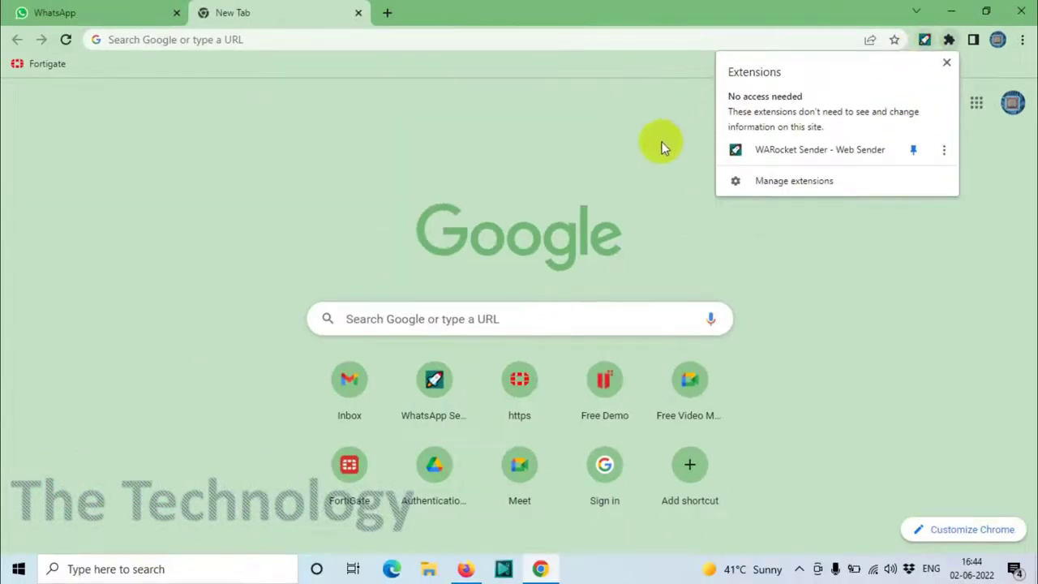
{"action": "left_click", "coordinate": [663, 158]}
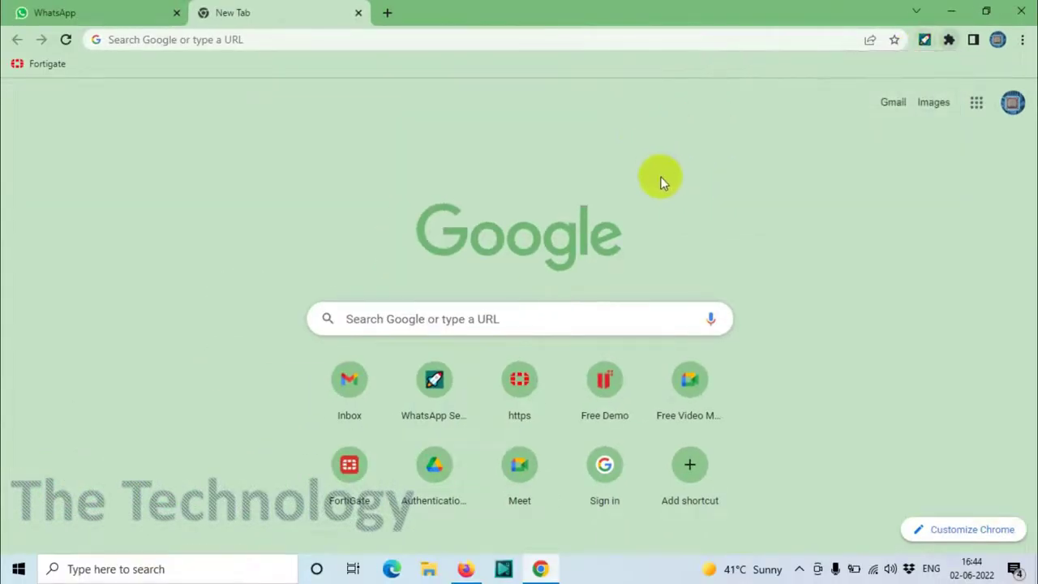
Launch WhatsApp Web from the pinned WARocket icon and close the old WhatsApp and New Tab tabs
{"action": "left_click", "coordinate": [925, 40]}
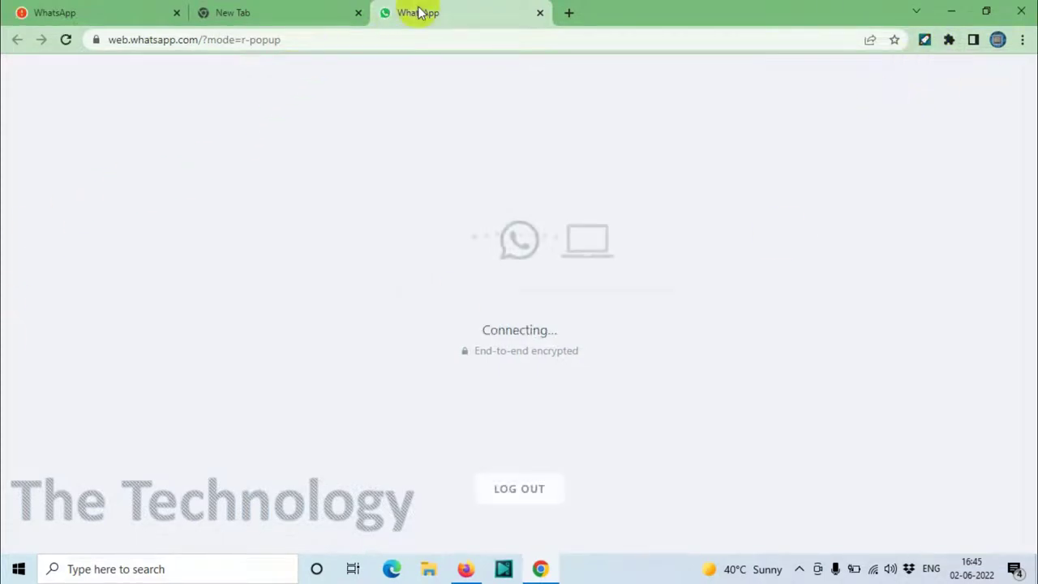
{"action": "left_click", "coordinate": [175, 14]}
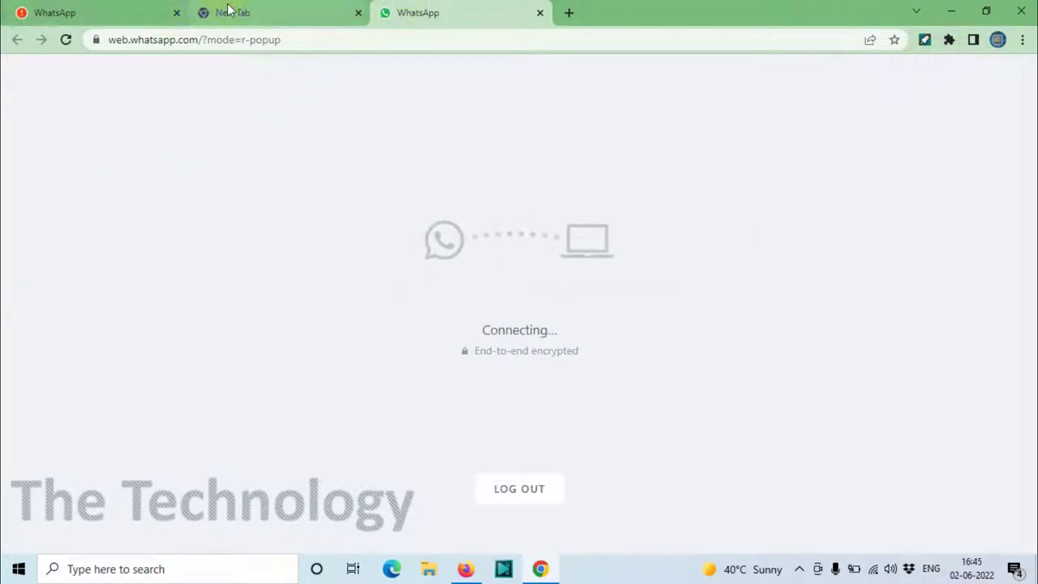
{"action": "left_click", "coordinate": [177, 13]}
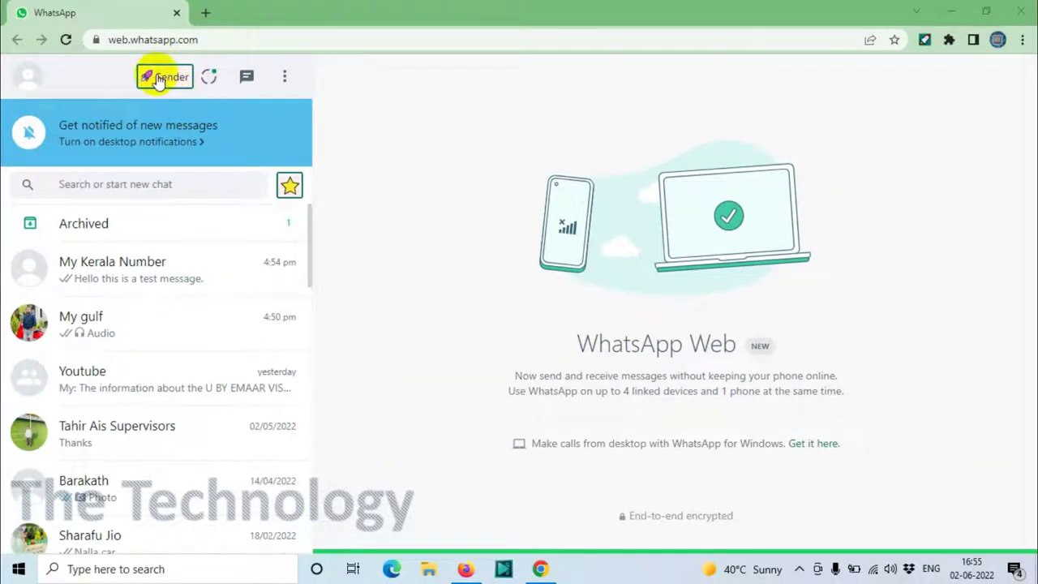
Enter two recipient phone numbers and the message 'Hello This is a test message.' in WARocket
{"action": "left_click", "coordinate": [165, 81]}
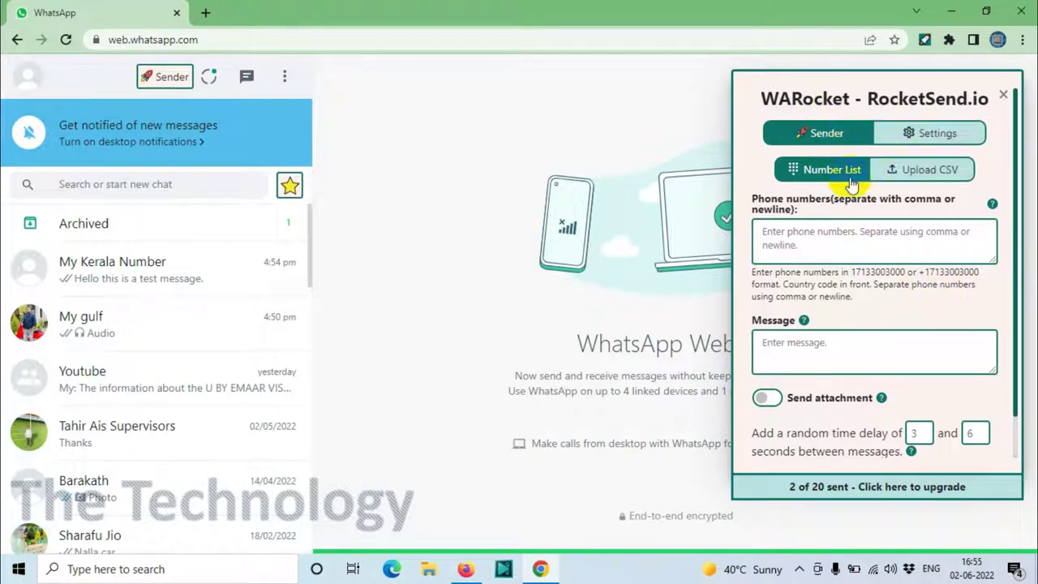
{"action": "left_click", "coordinate": [813, 234]}
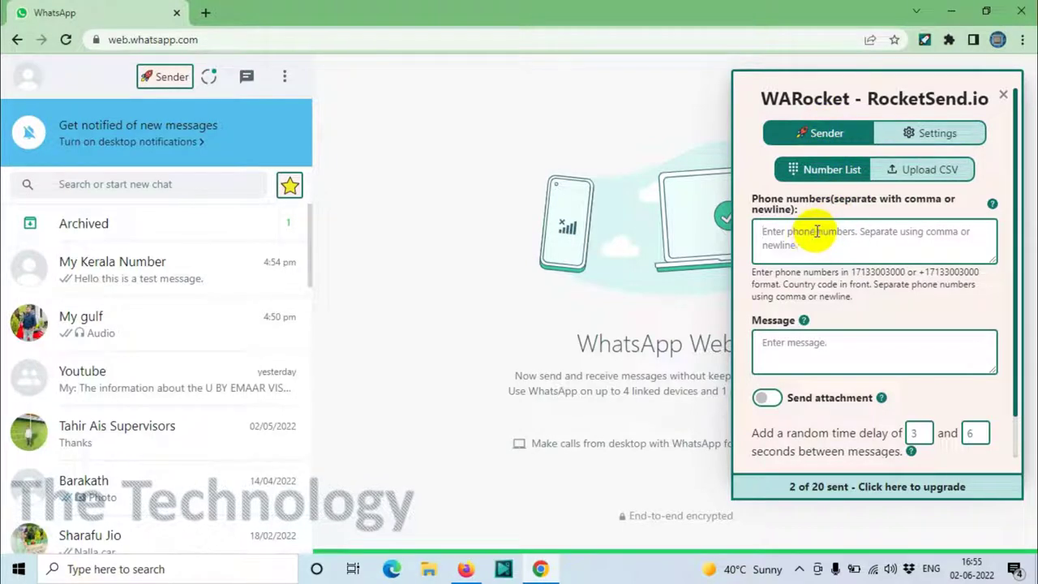
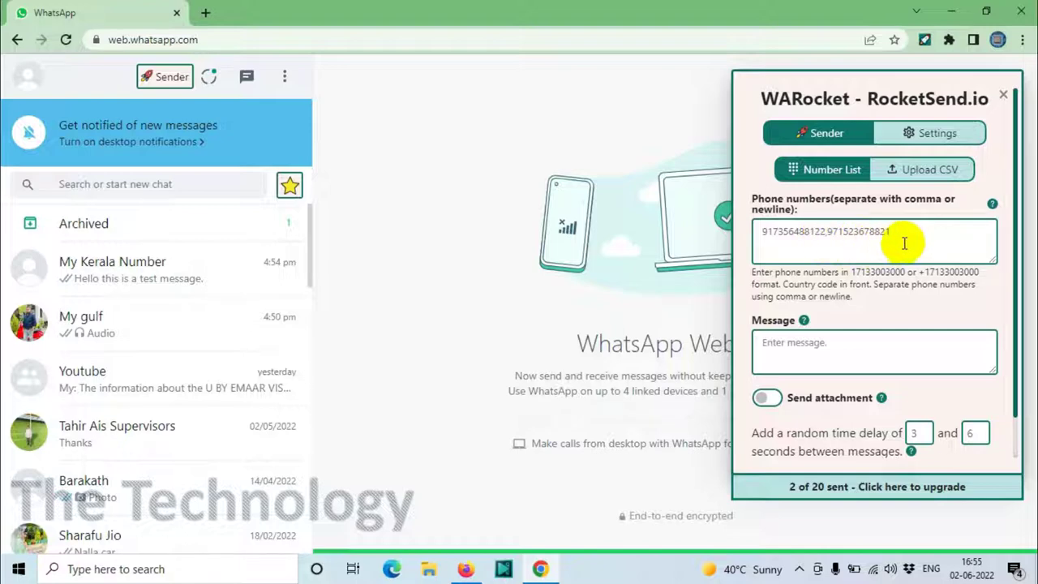
{"action": "left_click", "coordinate": [833, 354]}
{"action": "type", "text": "Hello This is a test message."}
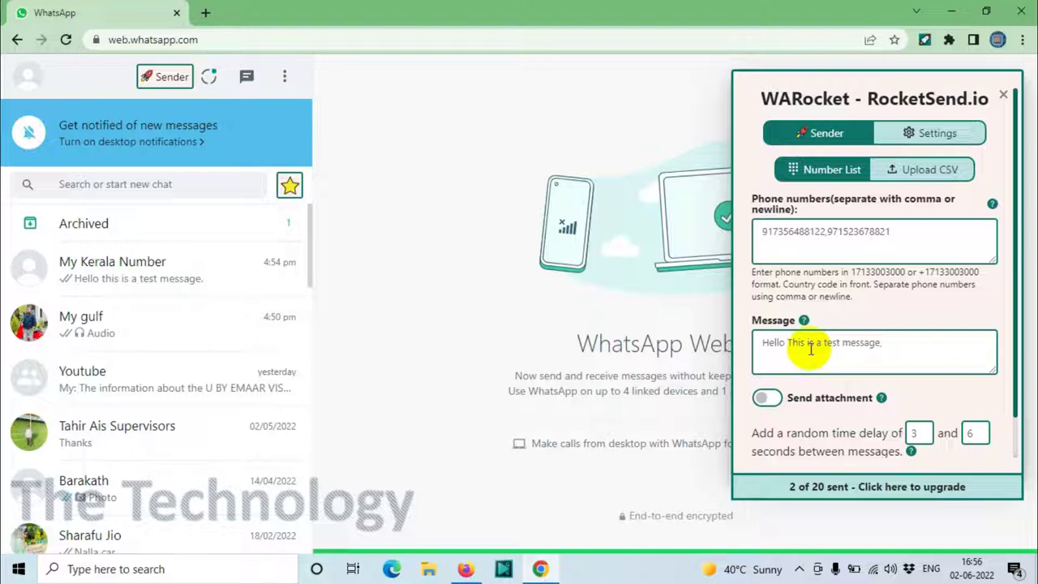
Leave attachments off, set a 4–8 second random delay, and send the message
{"action": "left_click", "coordinate": [769, 397]}
{"action": "scroll", "coordinate": [886, 328], "scroll_direction": "down", "scroll_amount": 2}
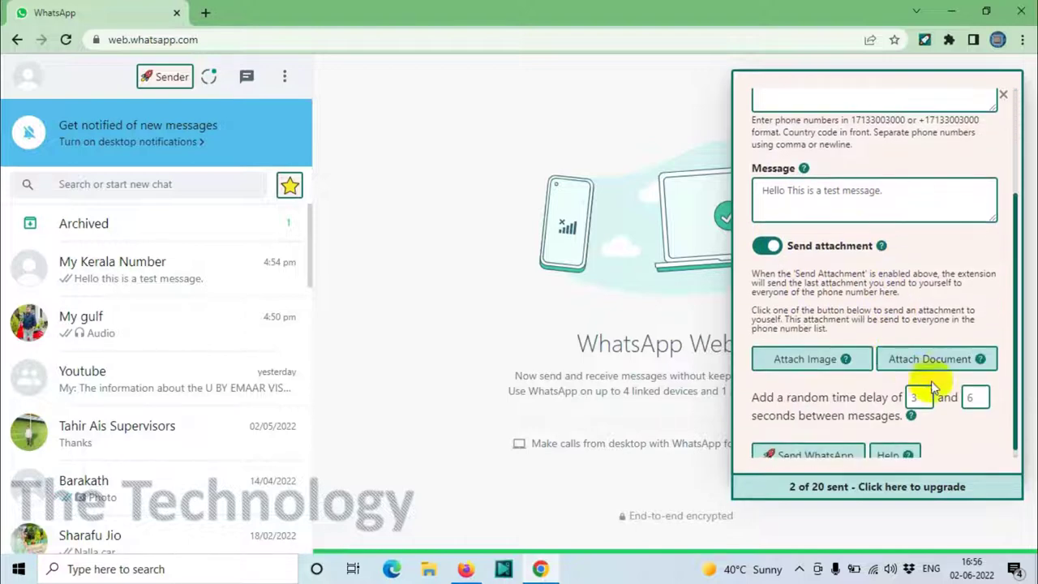
{"action": "left_click", "coordinate": [770, 250]}
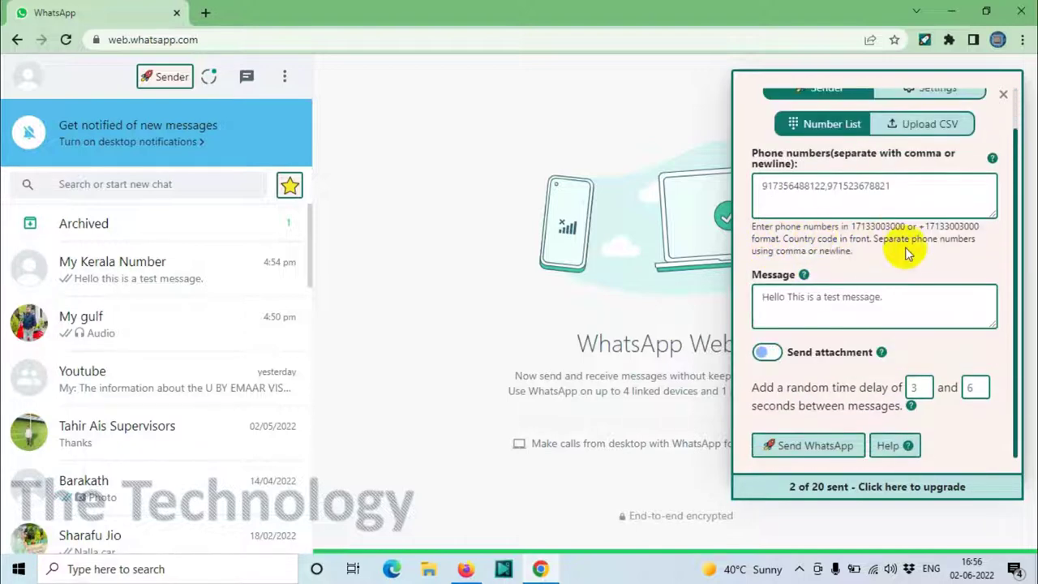
{"action": "left_click", "coordinate": [925, 391]}
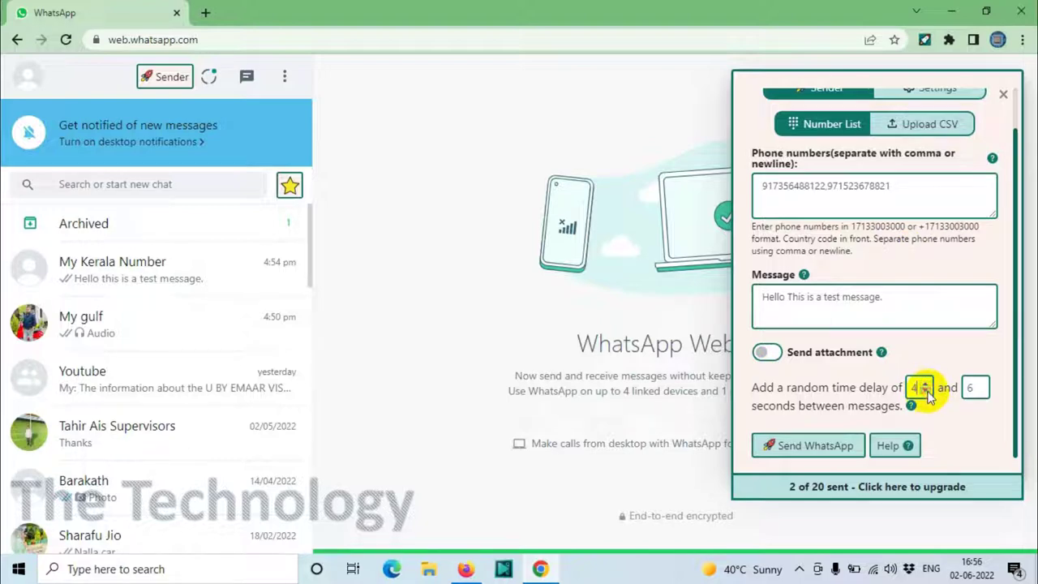
{"action": "double_click", "coordinate": [969, 388]}
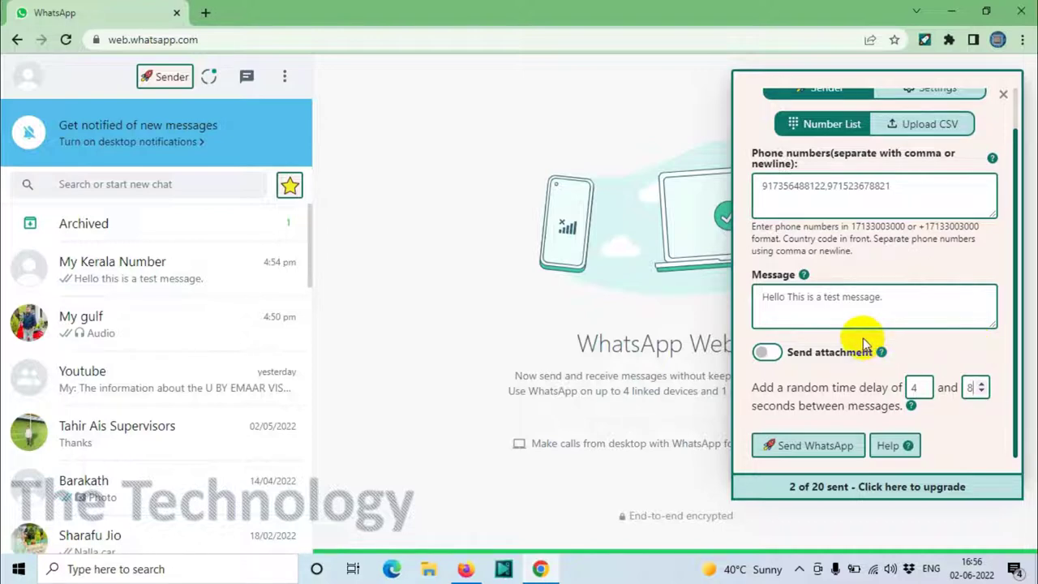
{"action": "scroll", "coordinate": [861, 320], "scroll_direction": "up", "scroll_amount": 1}
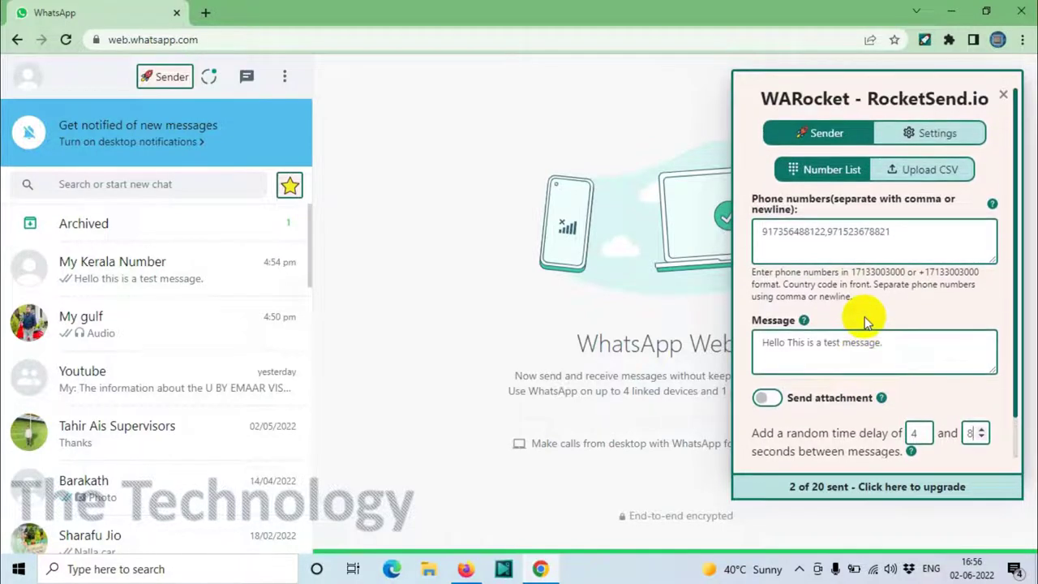
{"action": "scroll", "coordinate": [863, 322], "scroll_direction": "down", "scroll_amount": 1}
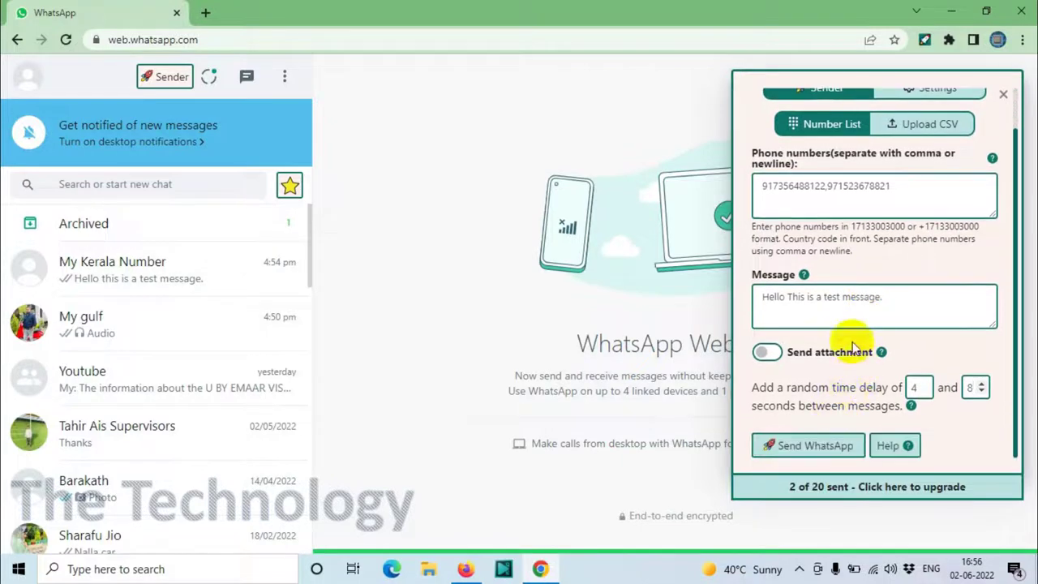
{"action": "left_click", "coordinate": [803, 450]}
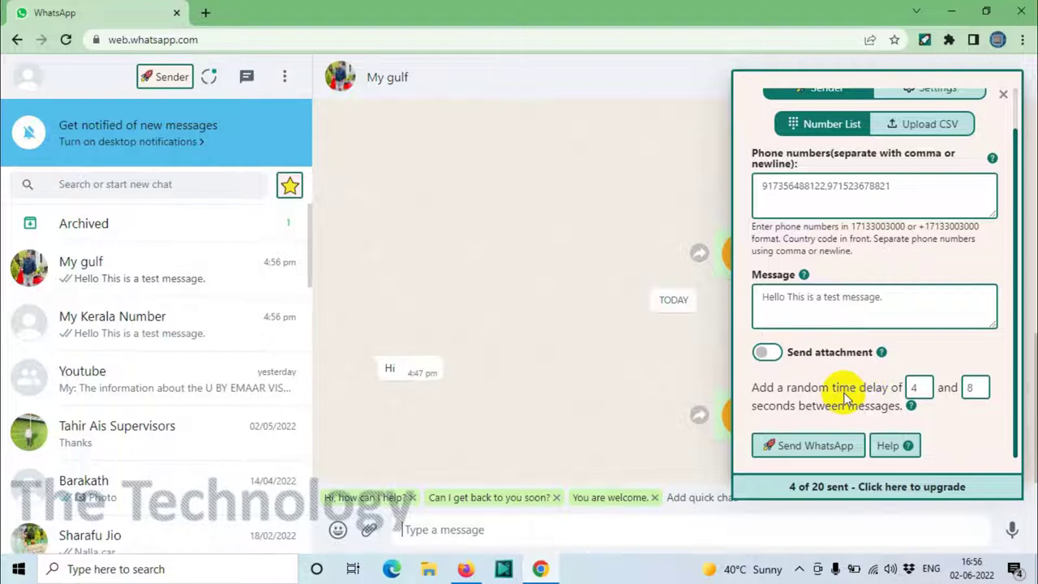
{"action": "mouse_move", "coordinate": [714, 415]}
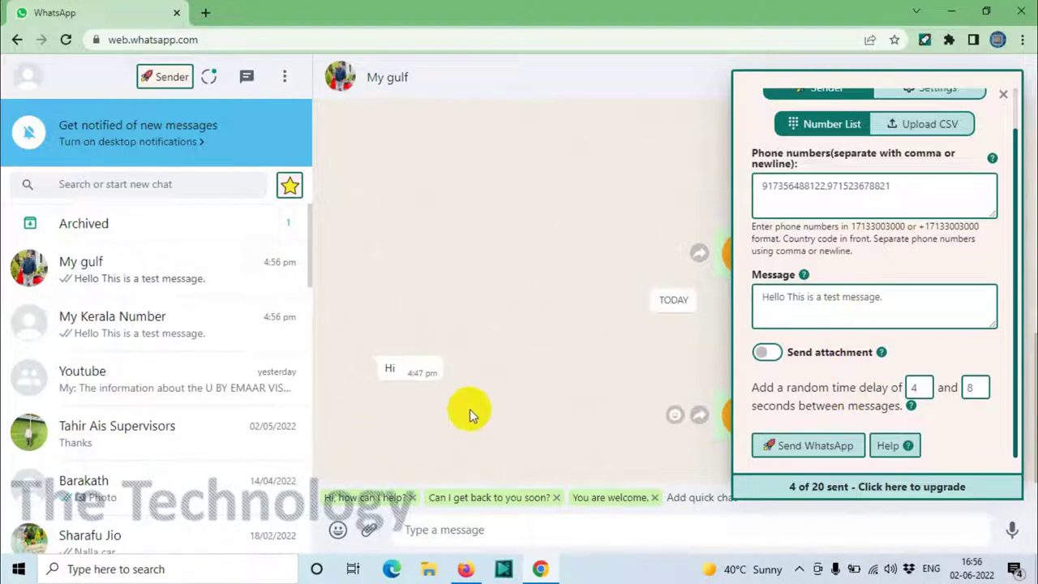
Wait until My gulf and My Kerala Number receive the message, with 4 of 20 sent
{"action": "scroll", "coordinate": [771, 345], "scroll_direction": "up", "scroll_amount": 2}
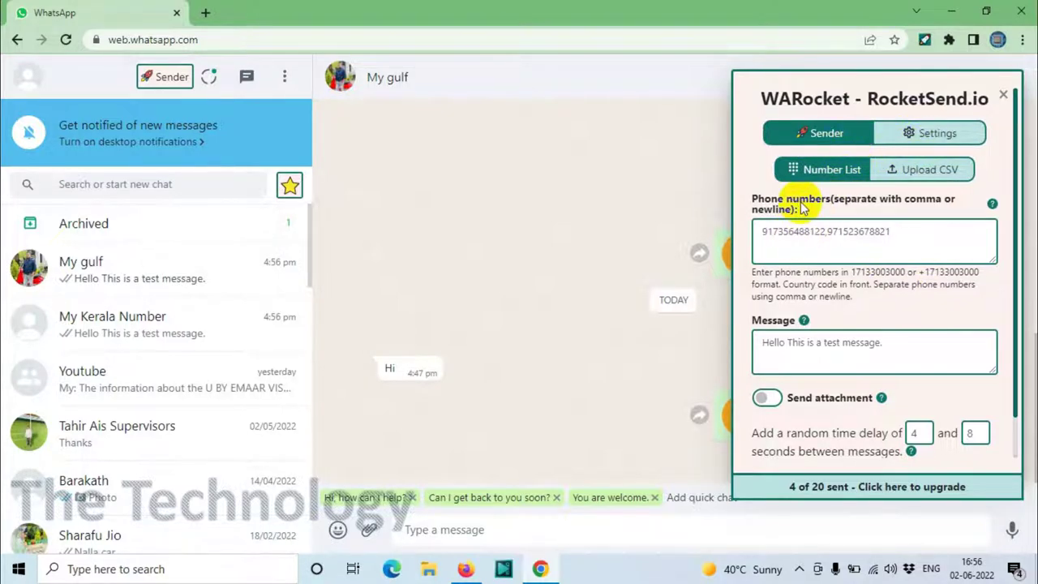
View WARocket's license and report settings, then search Windows for 'excel' to find Excel 2016
{"action": "left_click", "coordinate": [900, 140]}
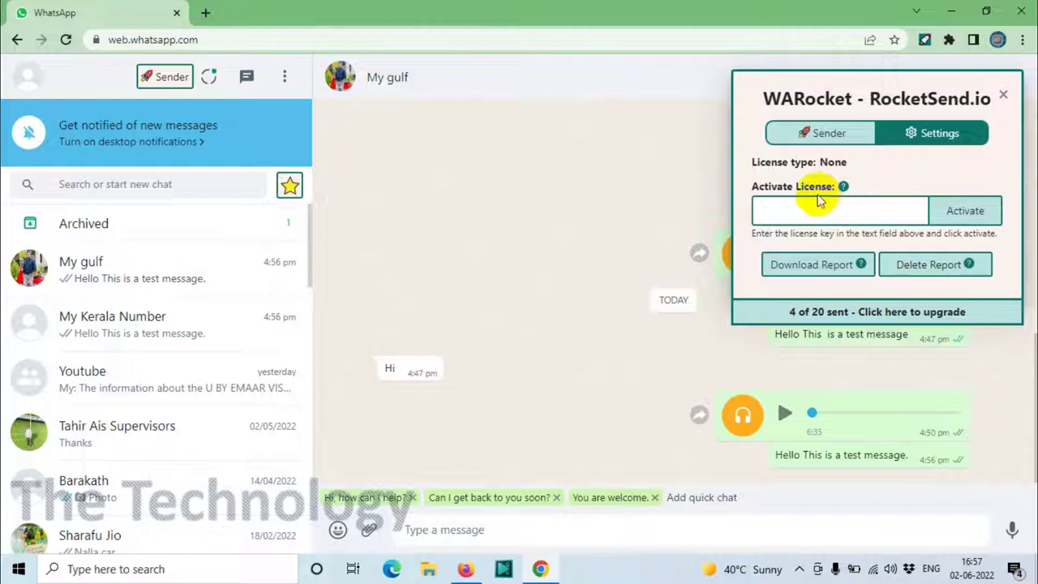
{"action": "left_click", "coordinate": [926, 208]}
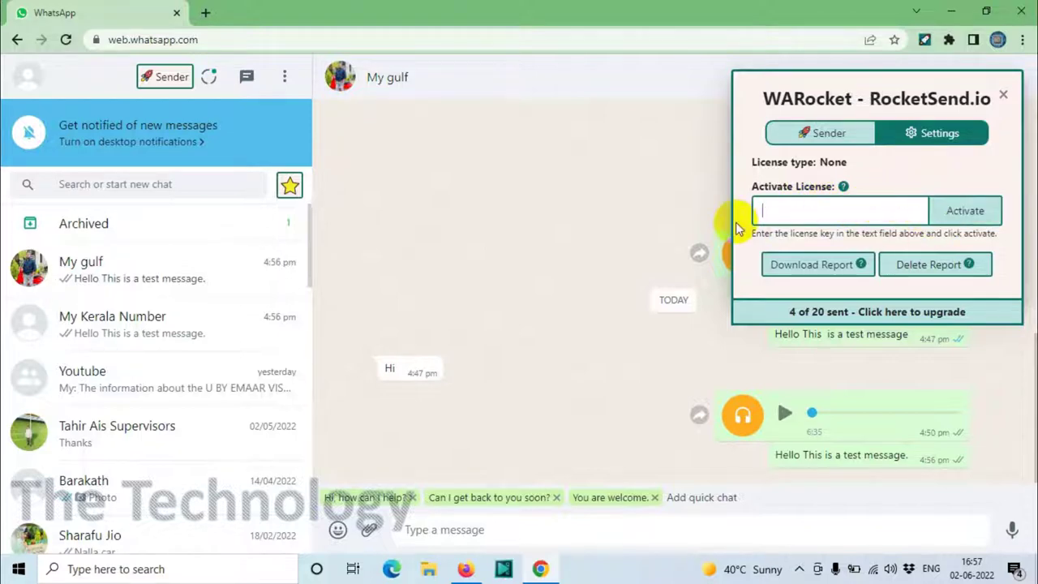
{"action": "key", "text": "super"}
{"action": "type", "text": "exc"}
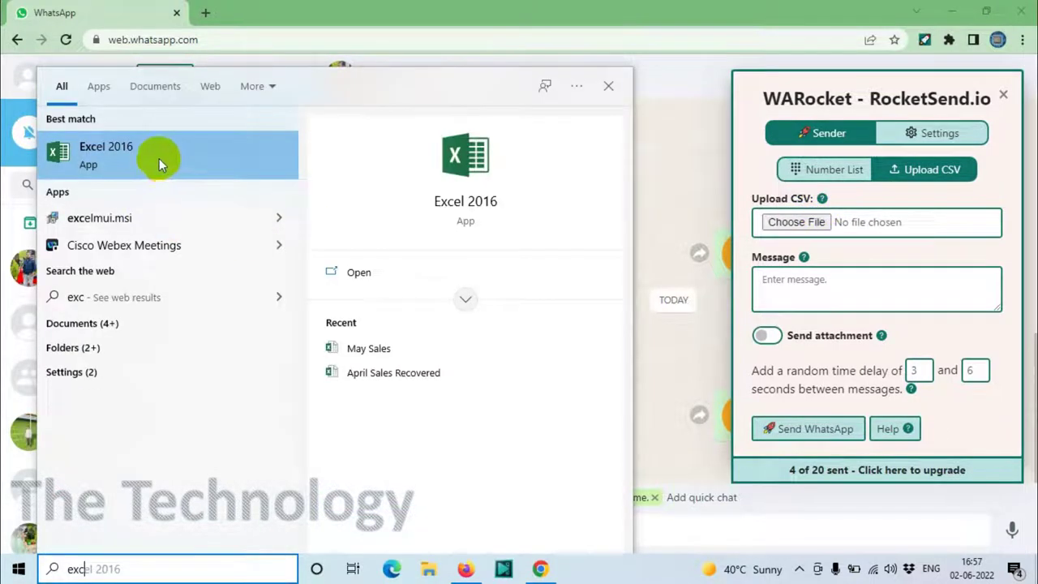
Open a blank Excel 2016 workbook and enter the Name and Number headers
{"action": "left_click", "coordinate": [159, 158]}
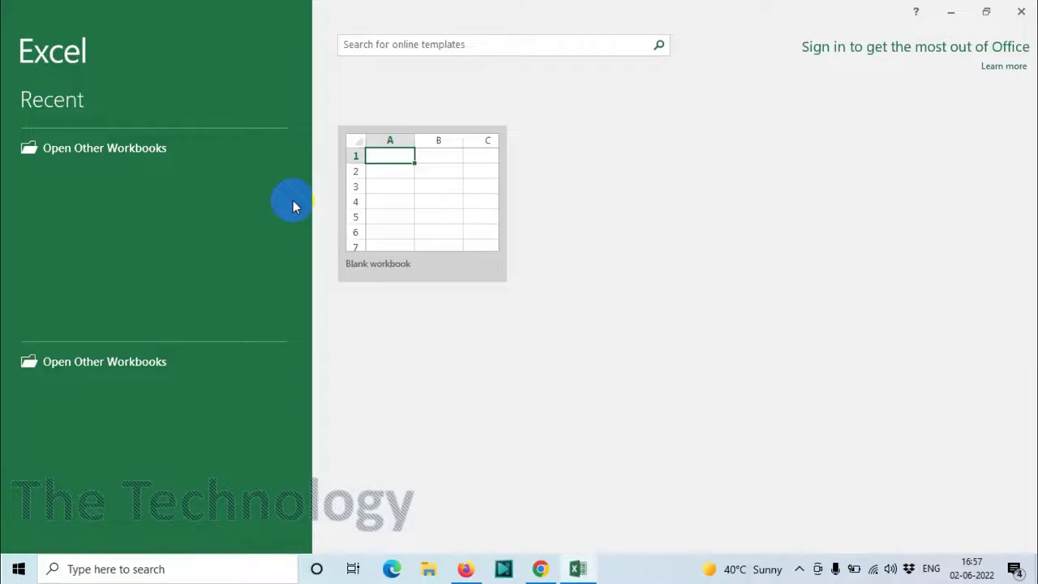
{"action": "left_click", "coordinate": [394, 171]}
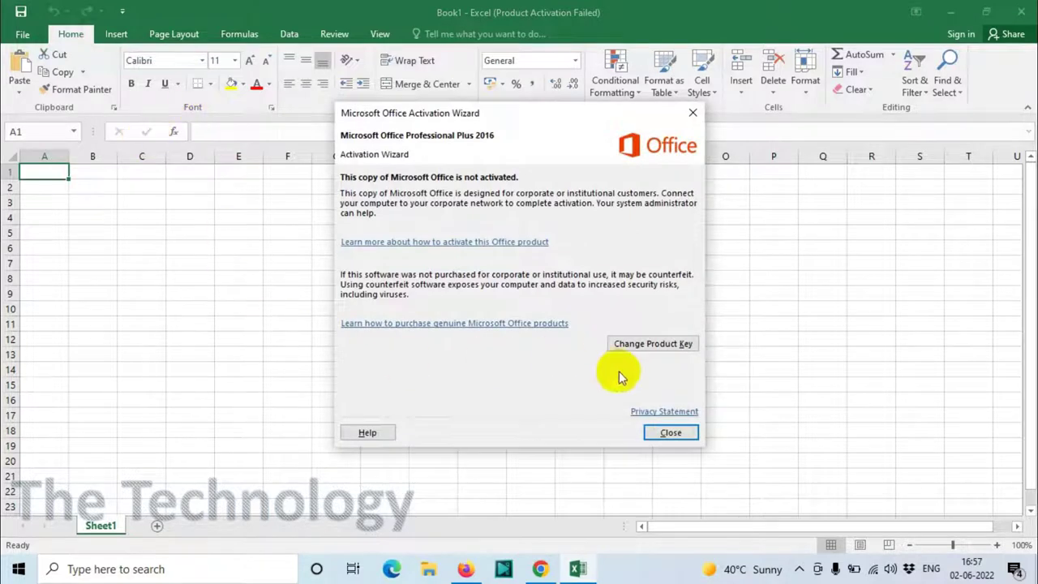
{"action": "left_click", "coordinate": [670, 431]}
{"action": "type", "text": "Name"}
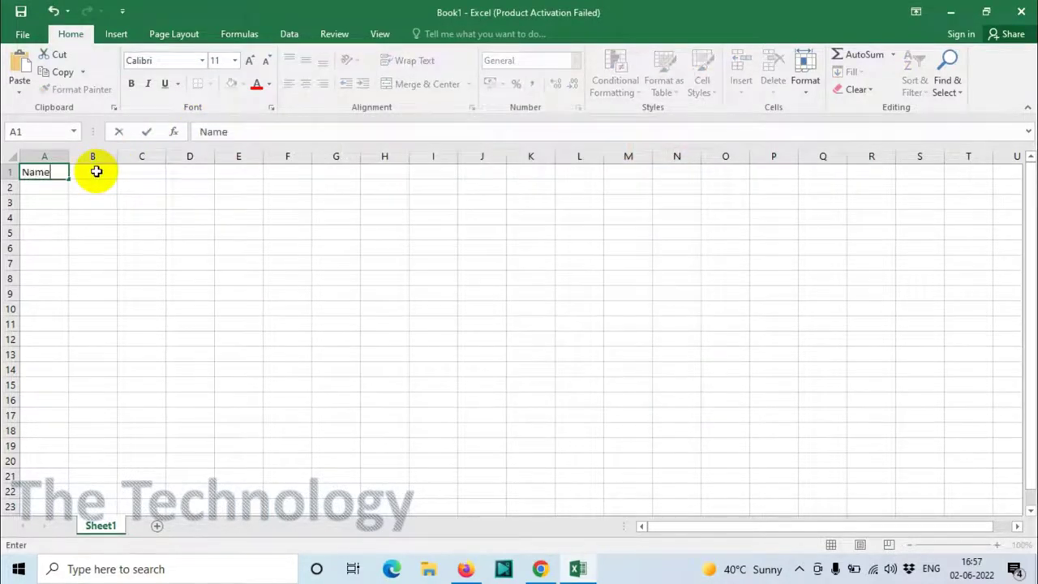
{"action": "left_click", "coordinate": [95, 171]}
{"action": "type", "text": "Number"}
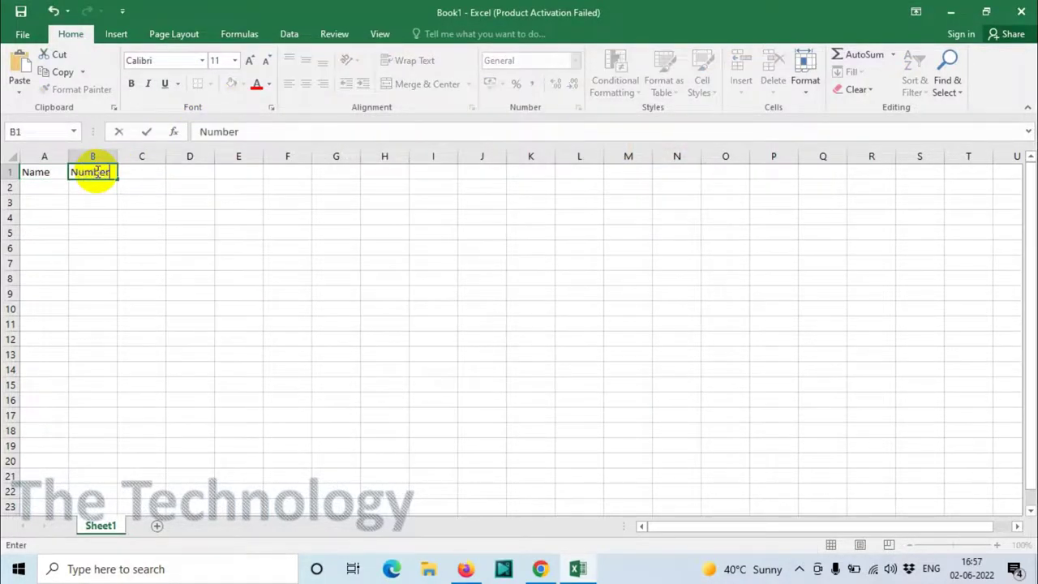
{"action": "key", "text": "Tab"}
Enter the two contact names in column A and widen the column to fit
{"action": "key", "text": "Down"}
{"action": "key", "text": "Left"}
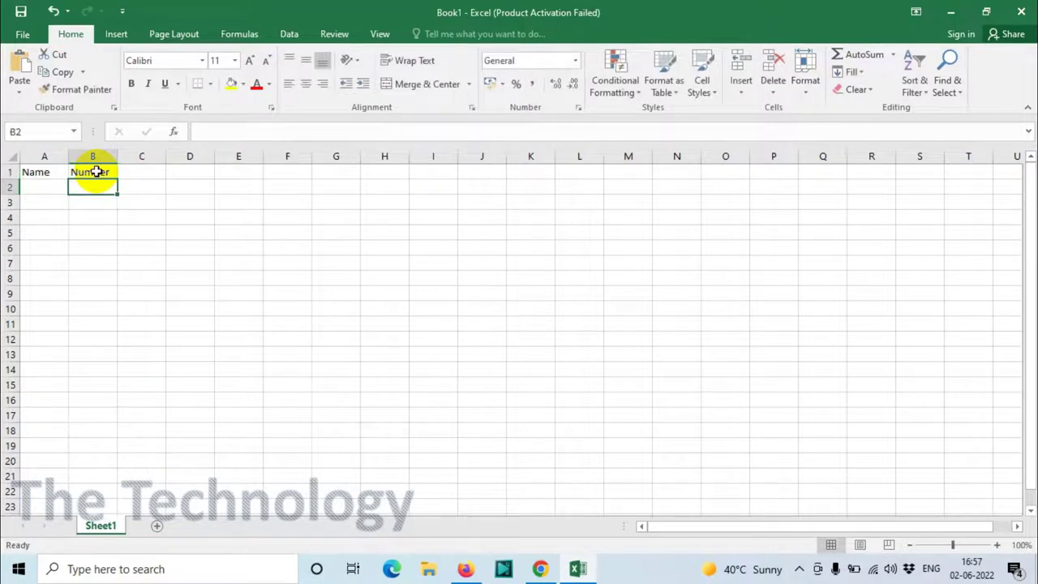
{"action": "key", "text": "Left"}
{"action": "type", "text": "1"}
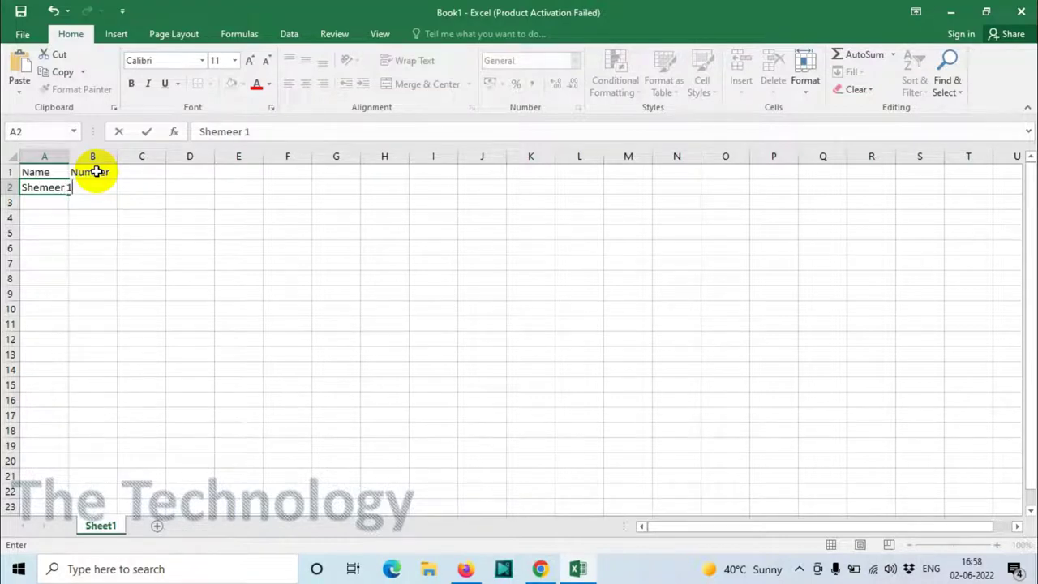
{"action": "key", "text": "Return"}
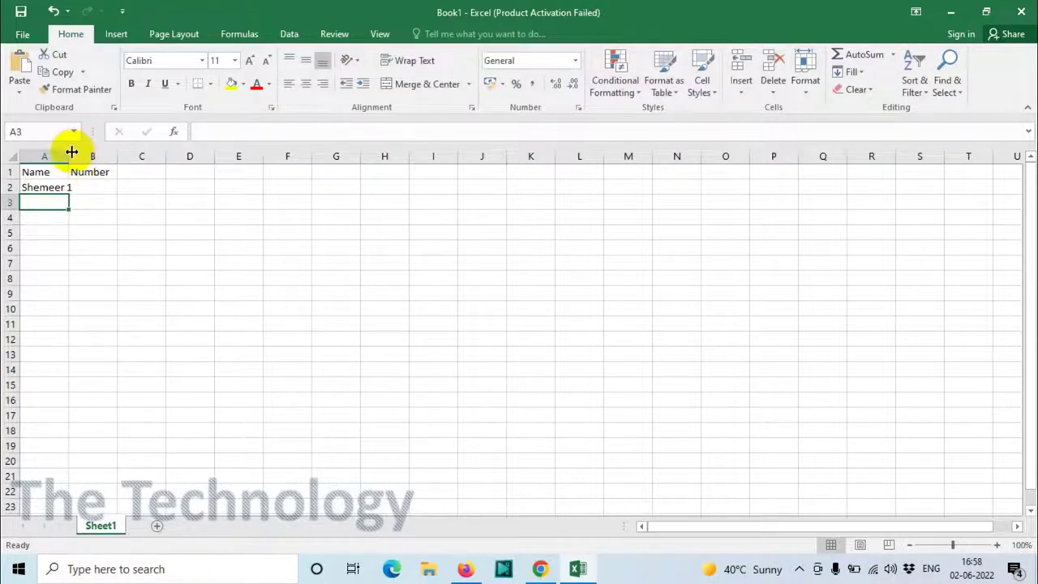
{"action": "left_click_drag", "start_coordinate": [69, 155], "coordinate": [111, 155]}
{"action": "type", "text": "Shemeer 1"}
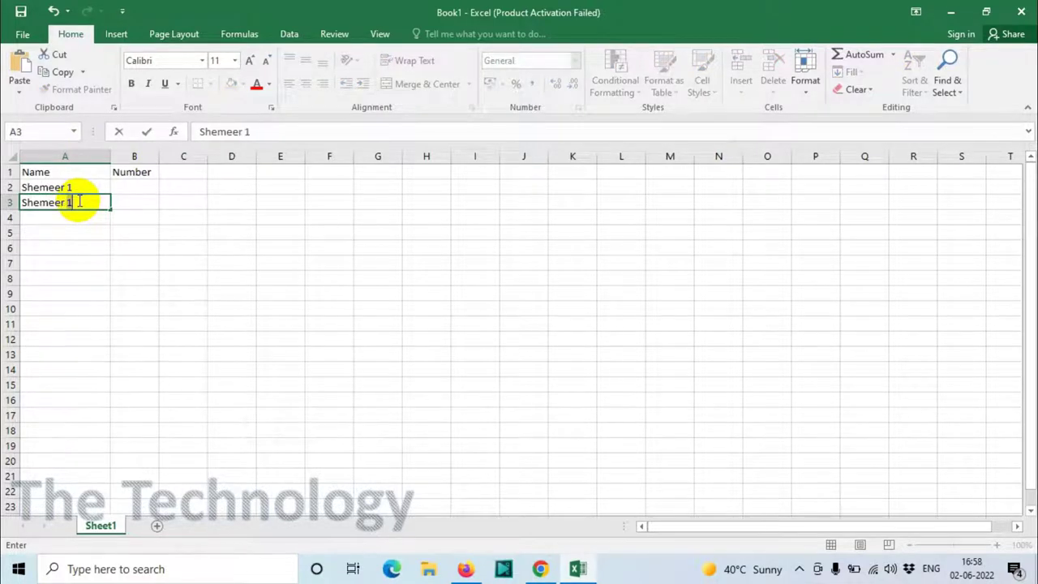
{"action": "type", "text": "2"}
{"action": "key", "text": "Tab"}
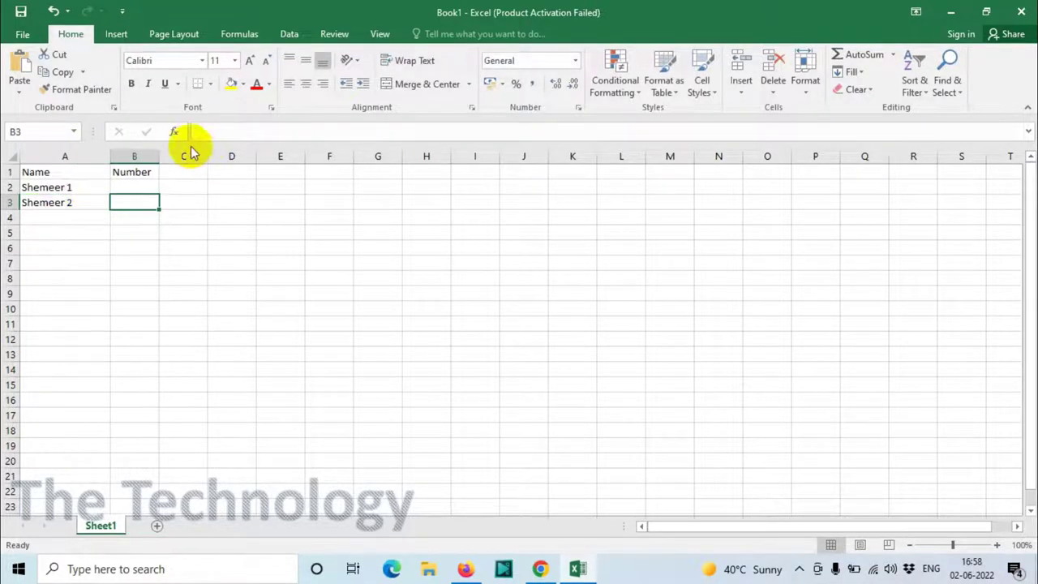
Widen column B and enter the two contacts' phone numbers
{"action": "left_click_drag", "start_coordinate": [159, 156], "coordinate": [350, 156]}
{"action": "left_click", "coordinate": [198, 188]}
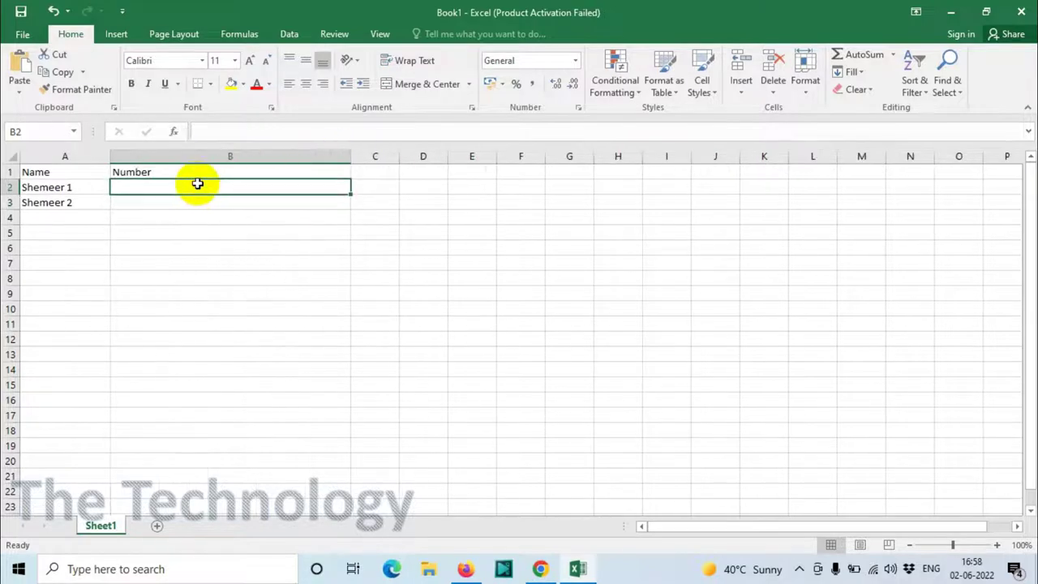
{"action": "type", "text": "0"}
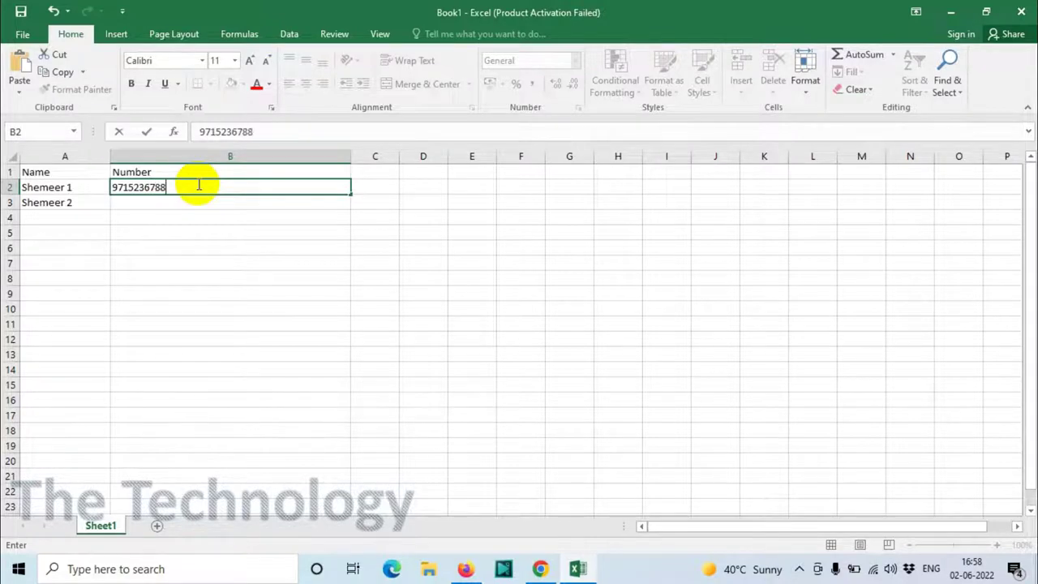
{"action": "key", "text": "Tab"}
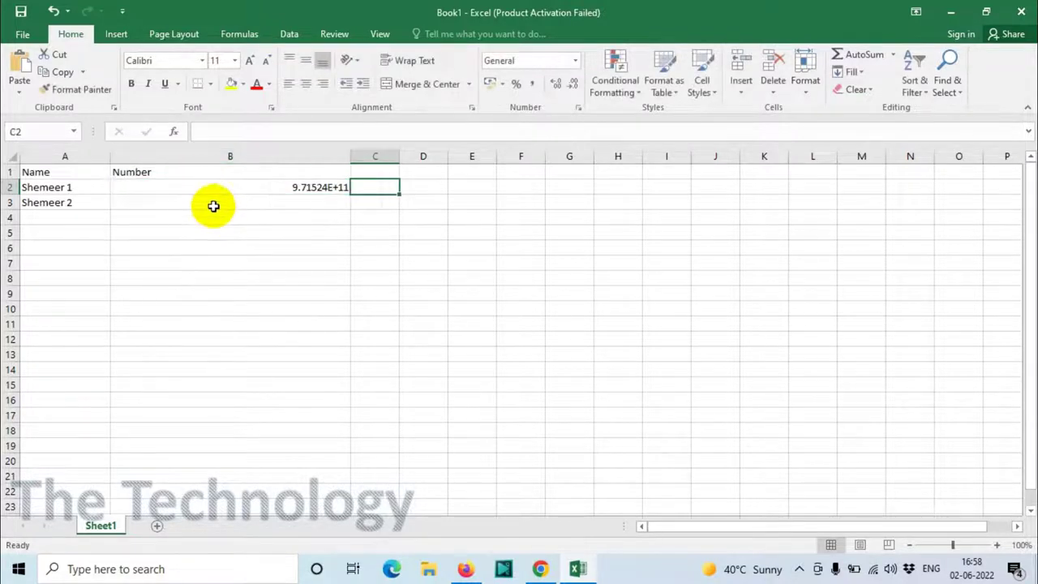
{"action": "key", "text": "Return"}
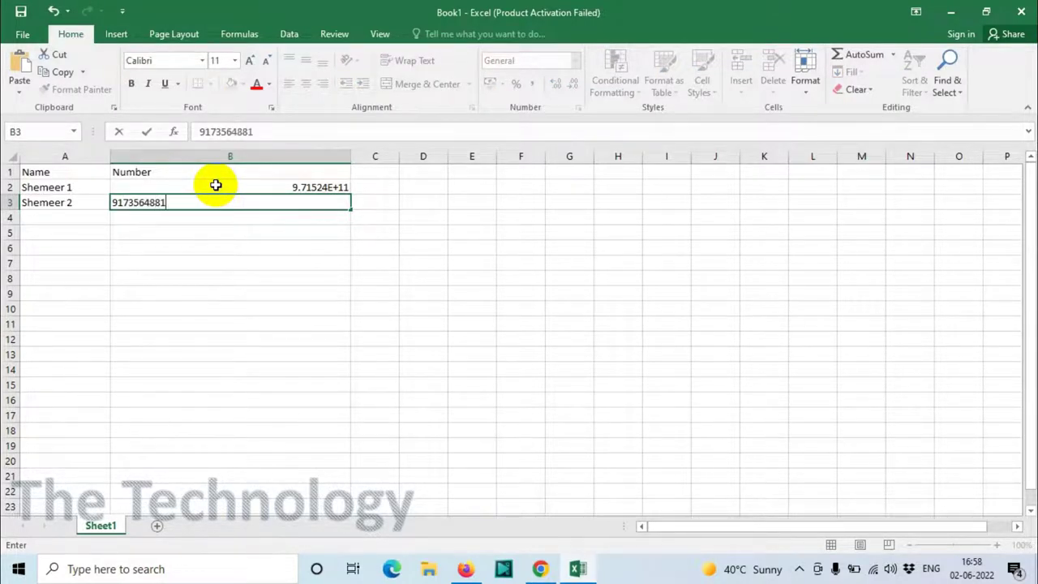
Finish the second phone number and select both numbers in column B
{"action": "left_click", "coordinate": [243, 247]}
{"action": "left_click", "coordinate": [236, 185]}
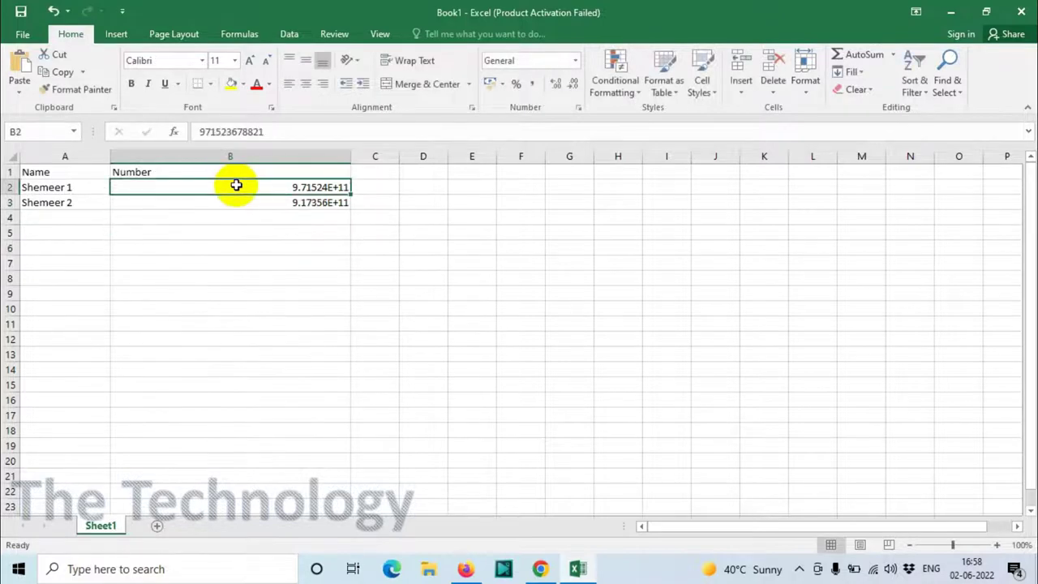
{"action": "left_click_drag", "start_coordinate": [236, 188], "coordinate": [238, 204]}
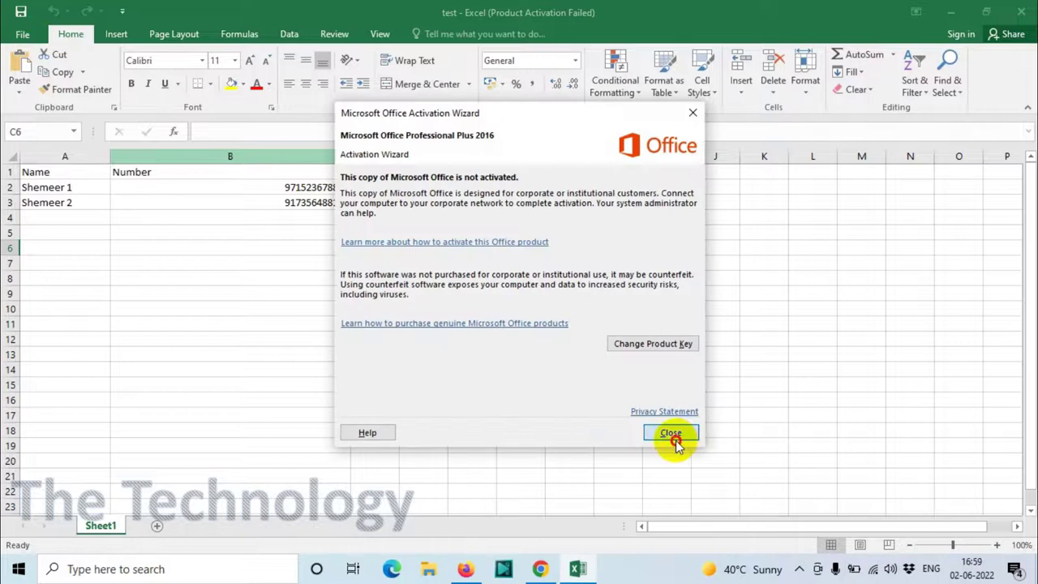
{"action": "left_click", "coordinate": [672, 431]}
Save the sheet as 'test' in CSV (MS-DOS) format in Downloads, then close Excel
{"action": "left_click", "coordinate": [22, 35]}
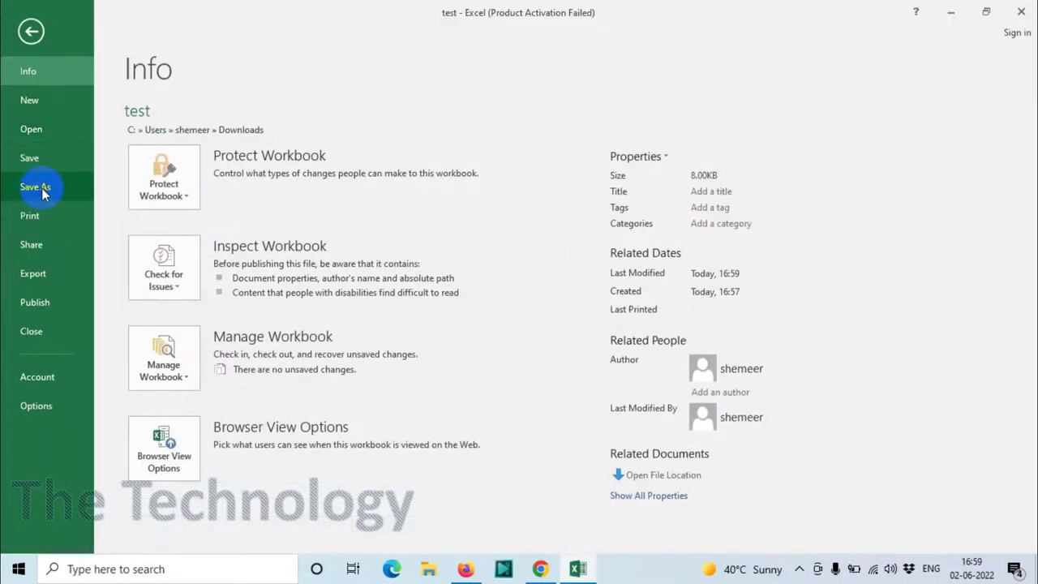
{"action": "left_click", "coordinate": [36, 187]}
{"action": "left_click", "coordinate": [485, 219]}
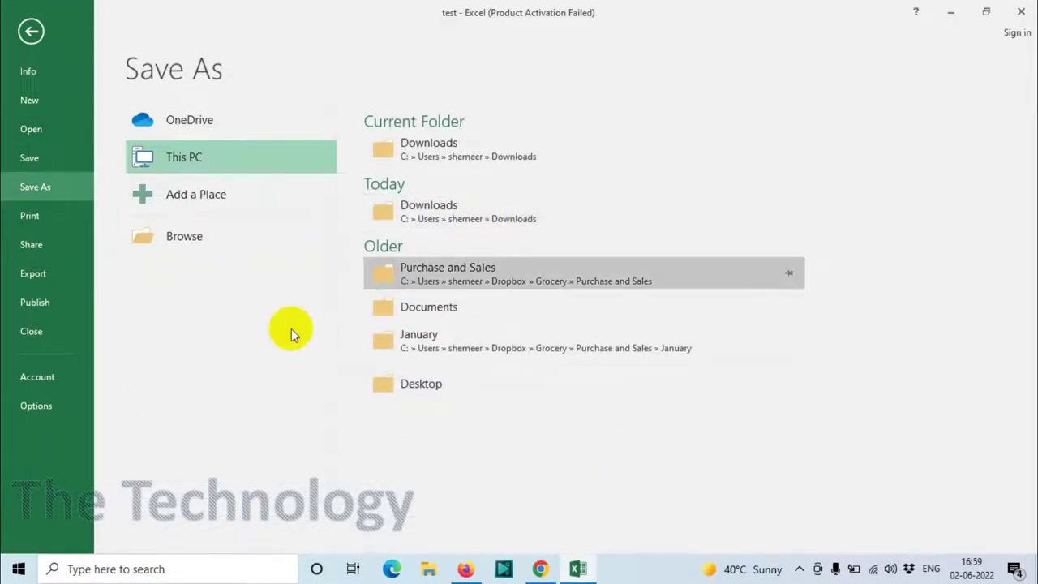
{"action": "left_click", "coordinate": [190, 279]}
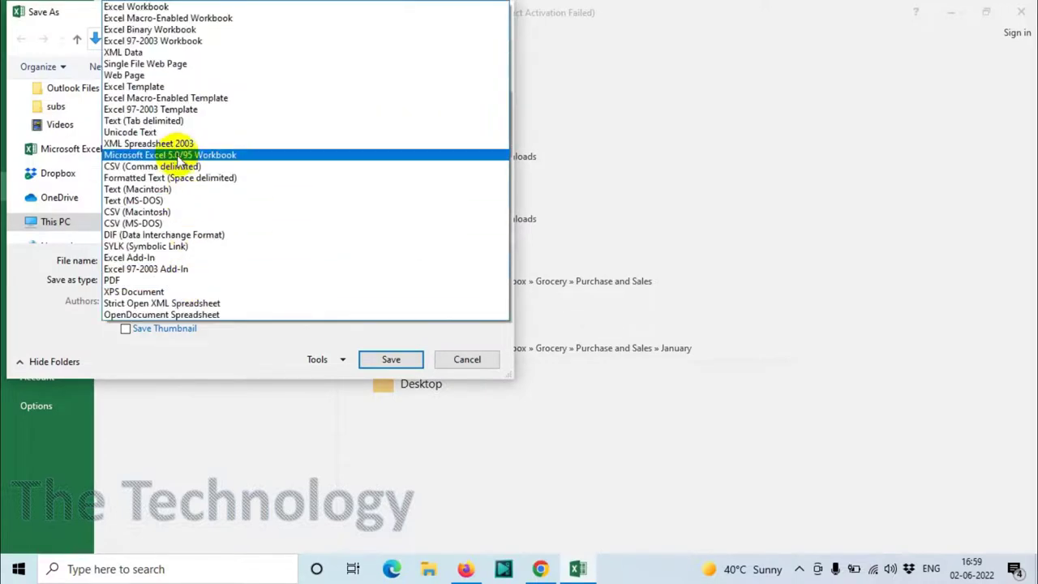
{"action": "left_click", "coordinate": [152, 227]}
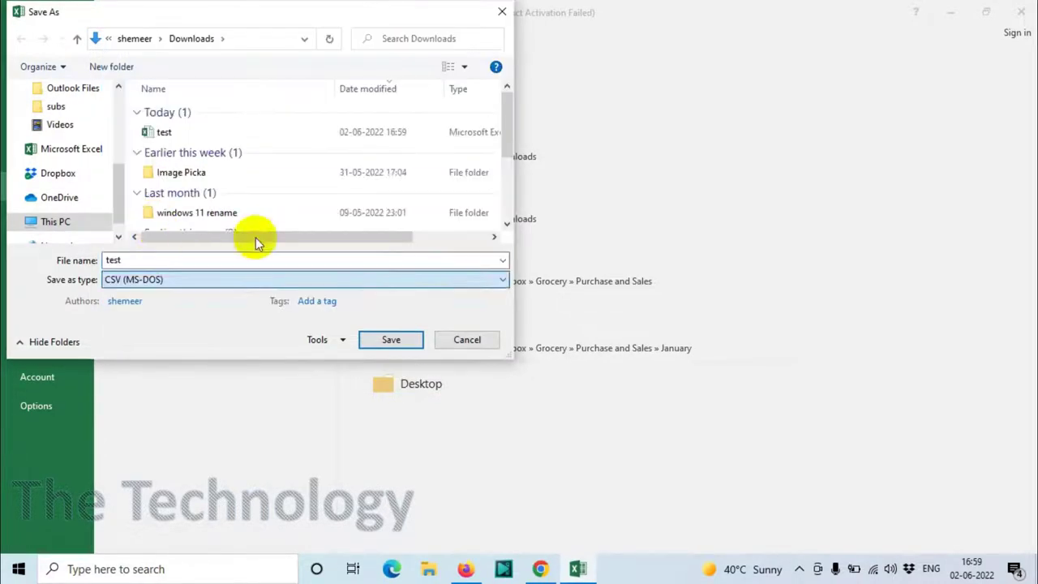
{"action": "left_click", "coordinate": [390, 339]}
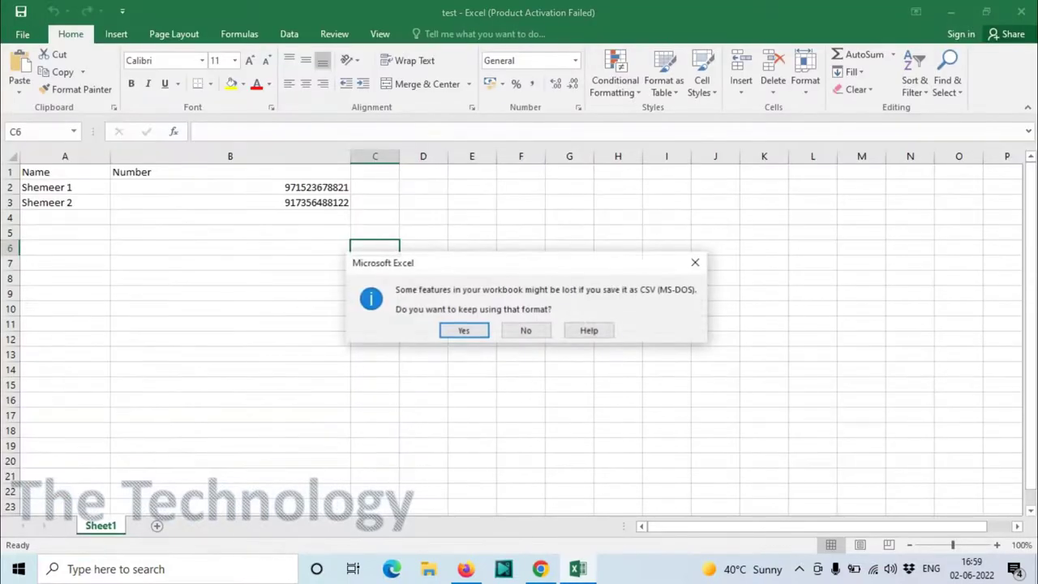
{"action": "left_click", "coordinate": [484, 330]}
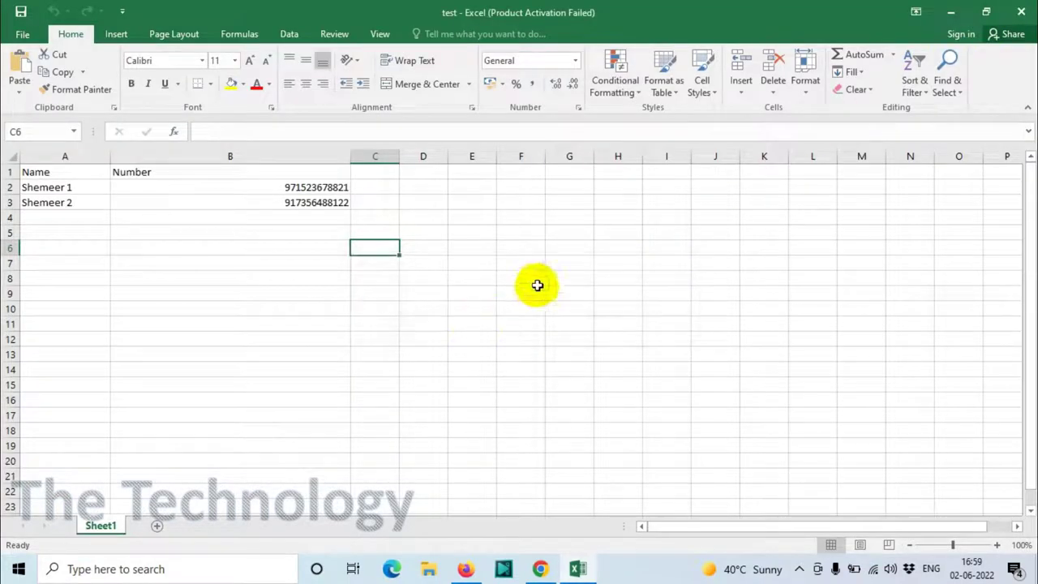
{"action": "left_click", "coordinate": [1020, 11]}
Discard Excel changes, upload test.csv to WARocket, and take numbers from Column 2 – Number
{"action": "left_click", "coordinate": [535, 301]}
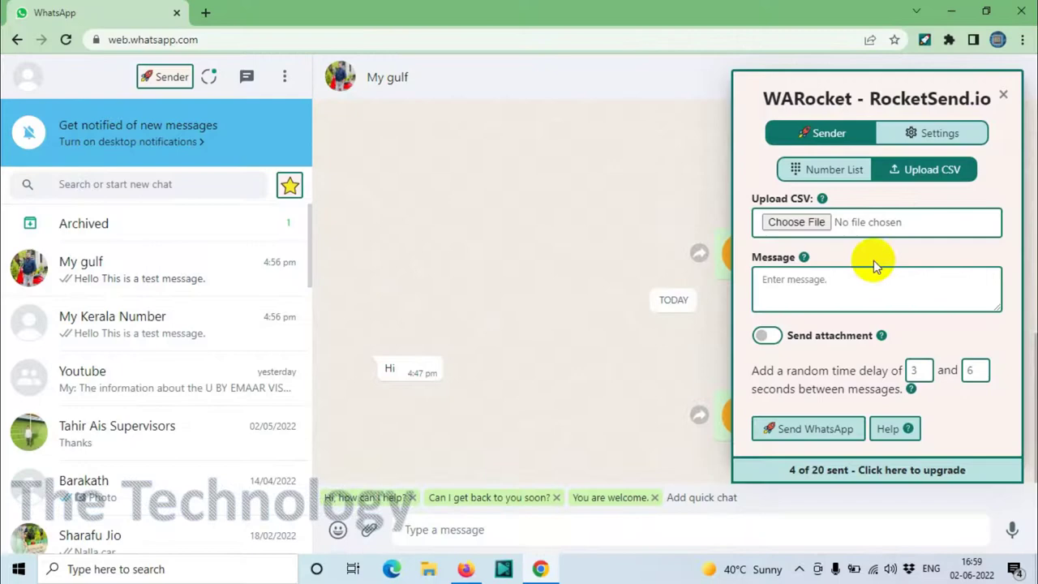
{"action": "left_click", "coordinate": [776, 227]}
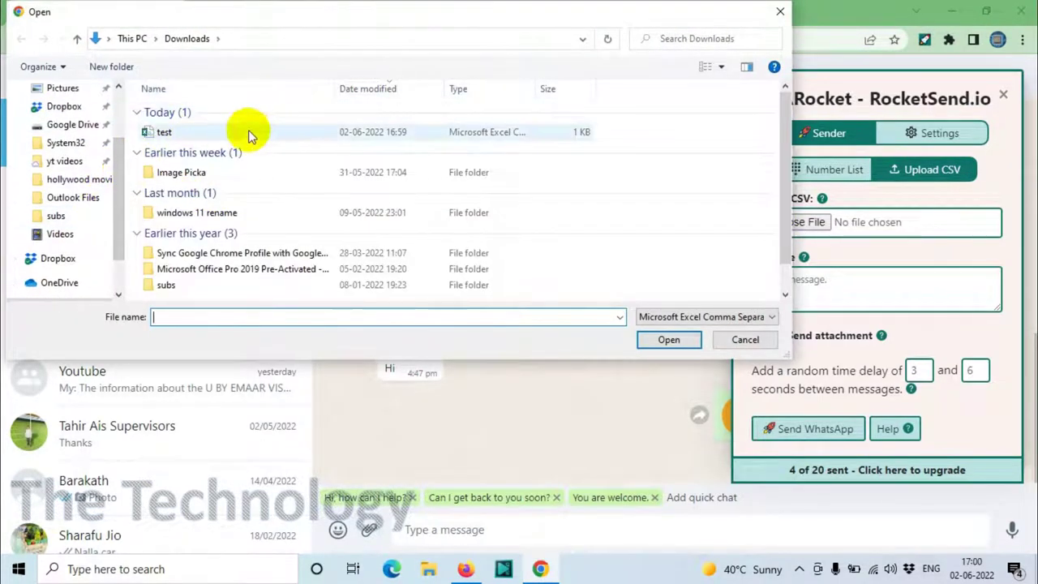
{"action": "double_click", "coordinate": [236, 132]}
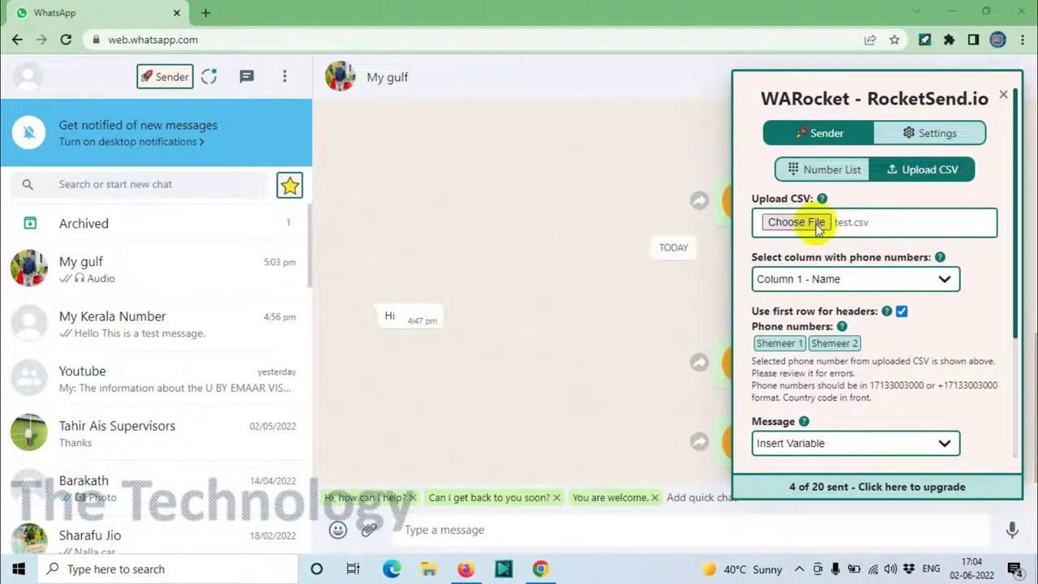
{"action": "left_click", "coordinate": [819, 279]}
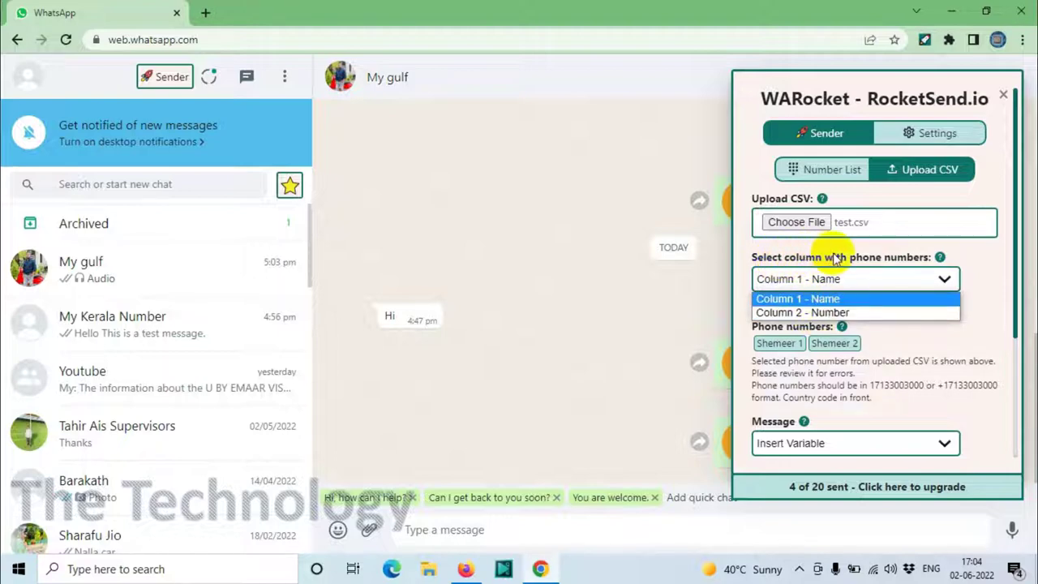
{"action": "left_click", "coordinate": [860, 316]}
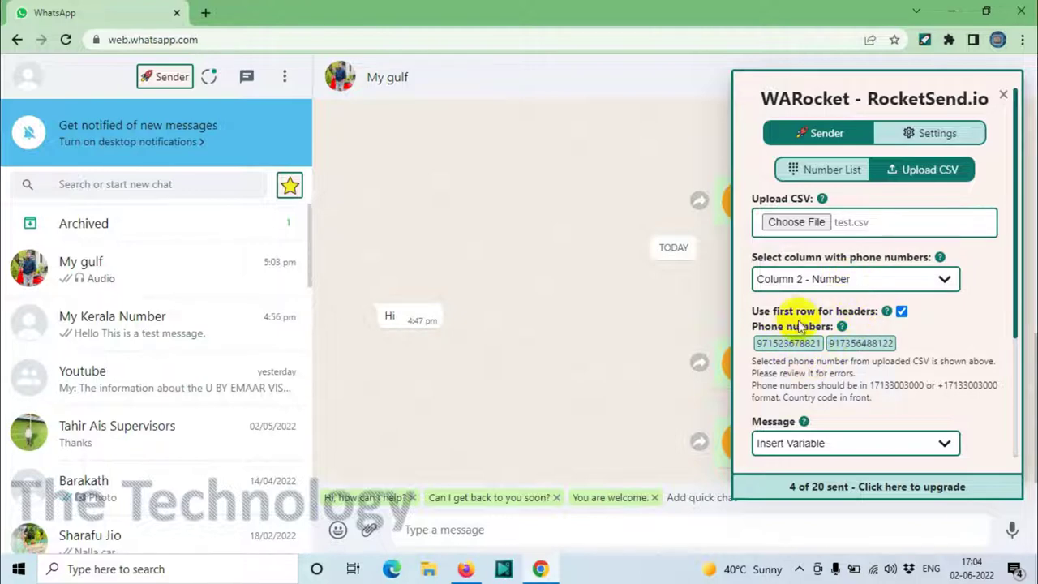
Review the available message variables and the greeting line's {{column_1}} name variable
{"action": "scroll", "coordinate": [898, 364], "scroll_direction": "down", "scroll_amount": 1}
{"action": "scroll", "coordinate": [897, 358], "scroll_direction": "down", "scroll_amount": 2}
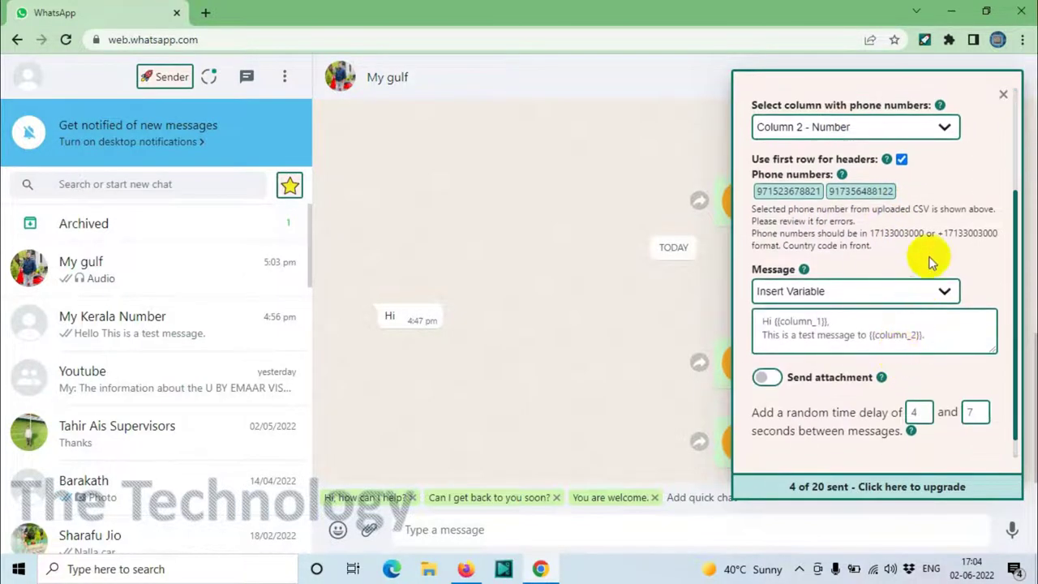
{"action": "scroll", "coordinate": [950, 278], "scroll_direction": "up", "scroll_amount": 3}
{"action": "scroll", "coordinate": [947, 276], "scroll_direction": "down", "scroll_amount": 3}
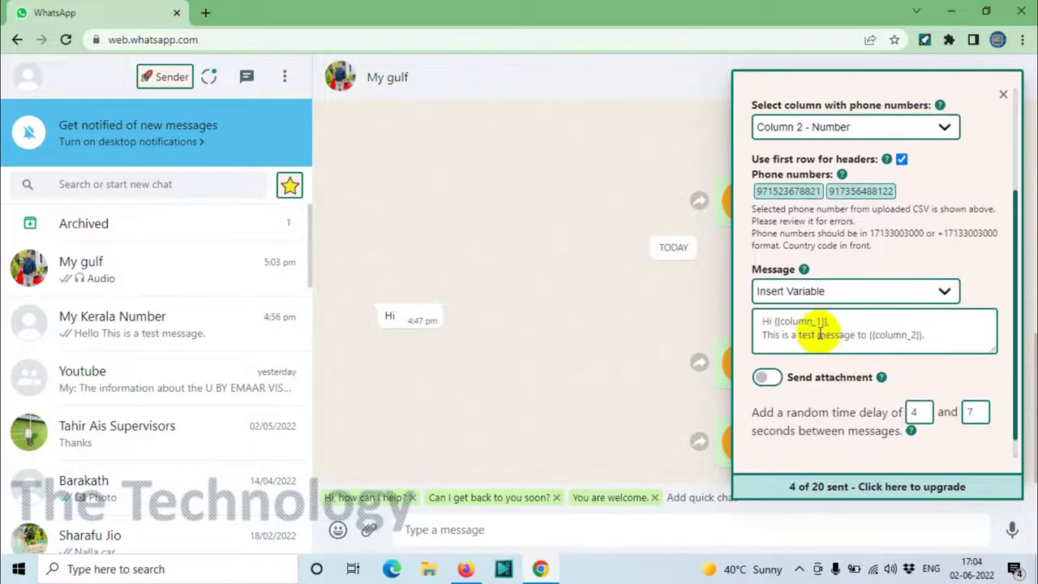
{"action": "left_click", "coordinate": [811, 289]}
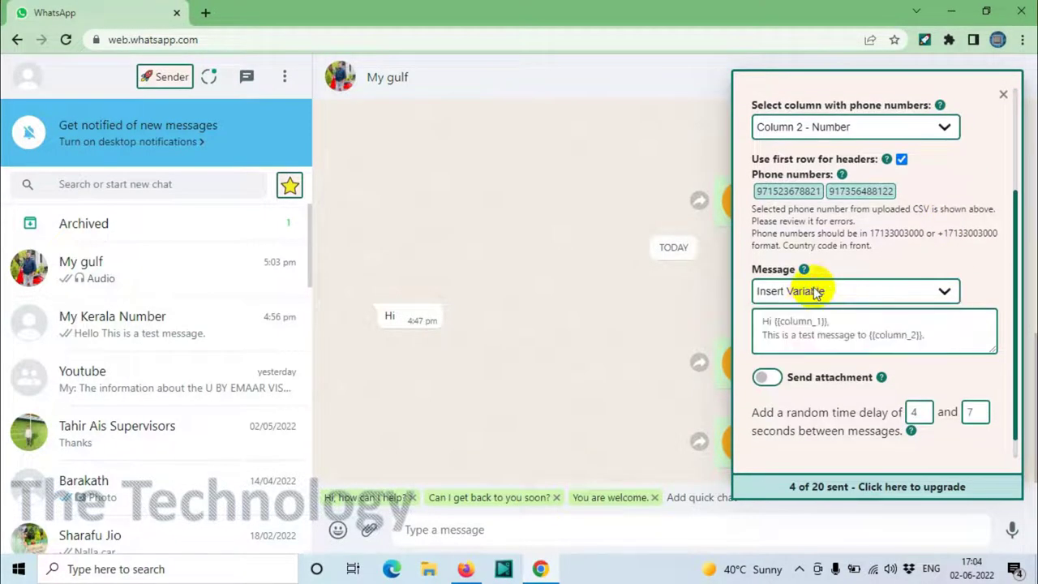
{"action": "left_click", "coordinate": [810, 291]}
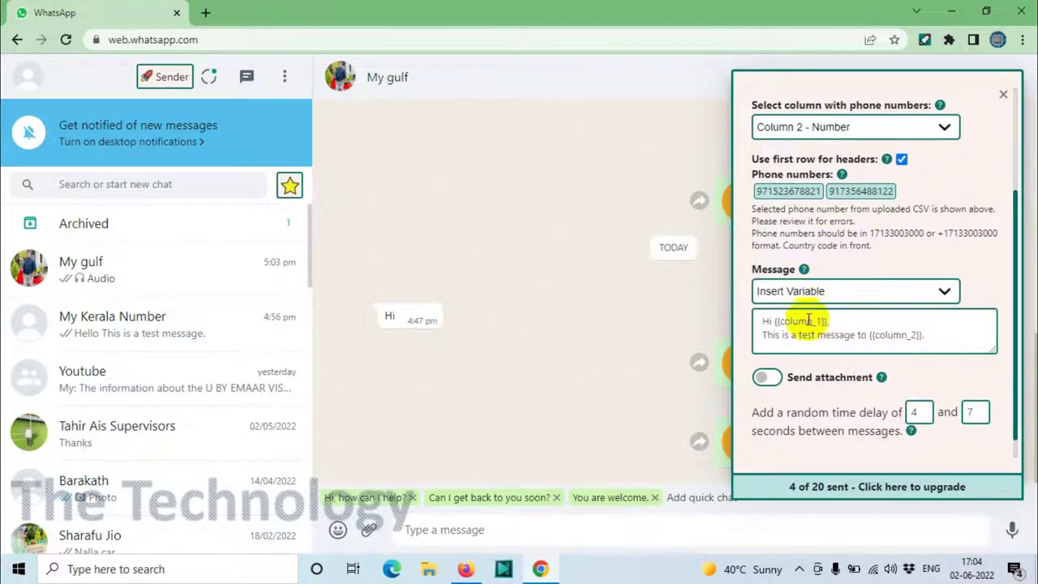
{"action": "left_click_drag", "start_coordinate": [843, 321], "coordinate": [718, 317]}
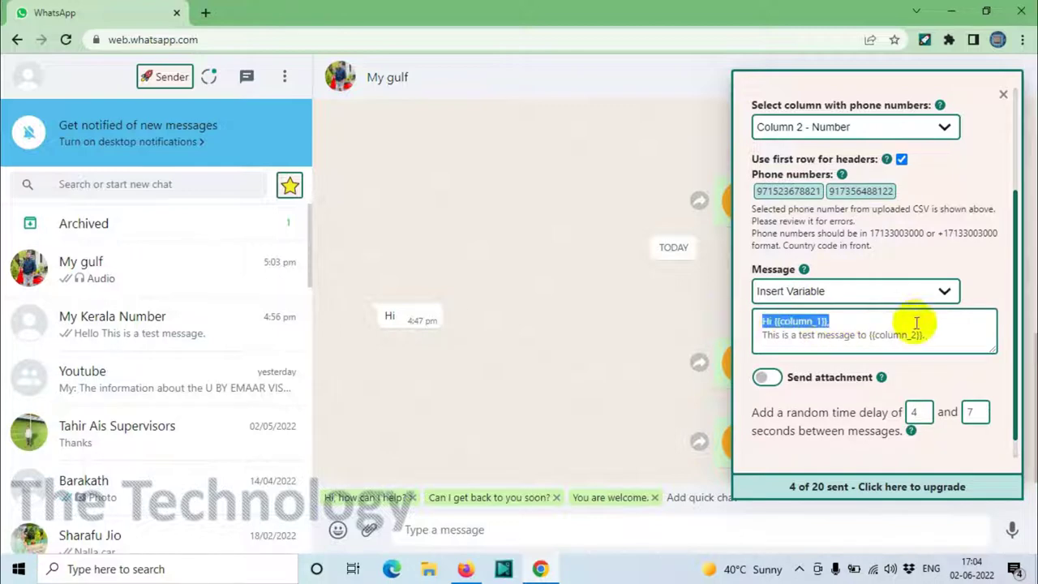
{"action": "left_click", "coordinate": [797, 318]}
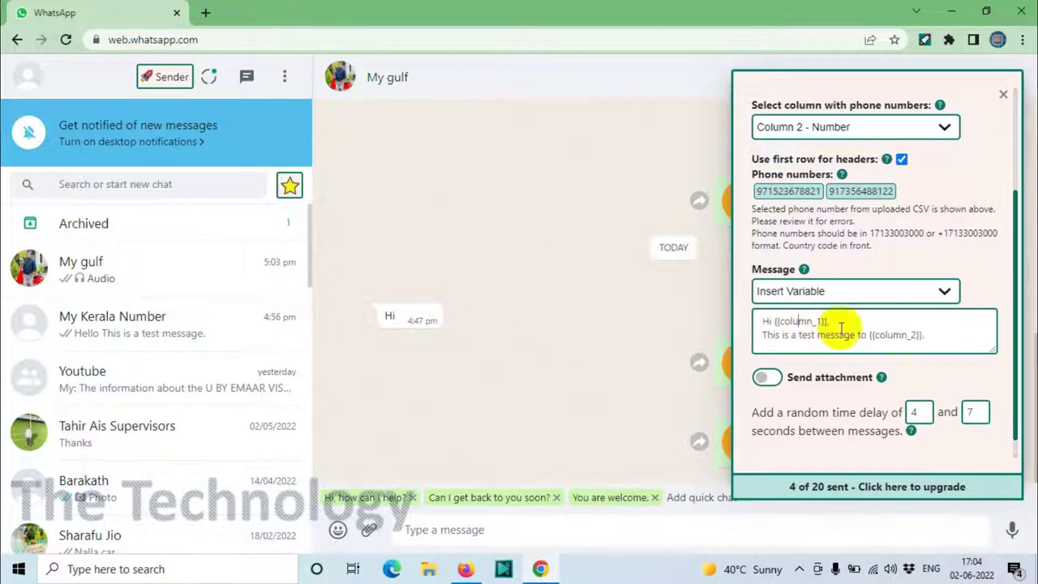
Check the insertable CSV column list and the name variable again, leaving the message unchanged
{"action": "left_click", "coordinate": [789, 292]}
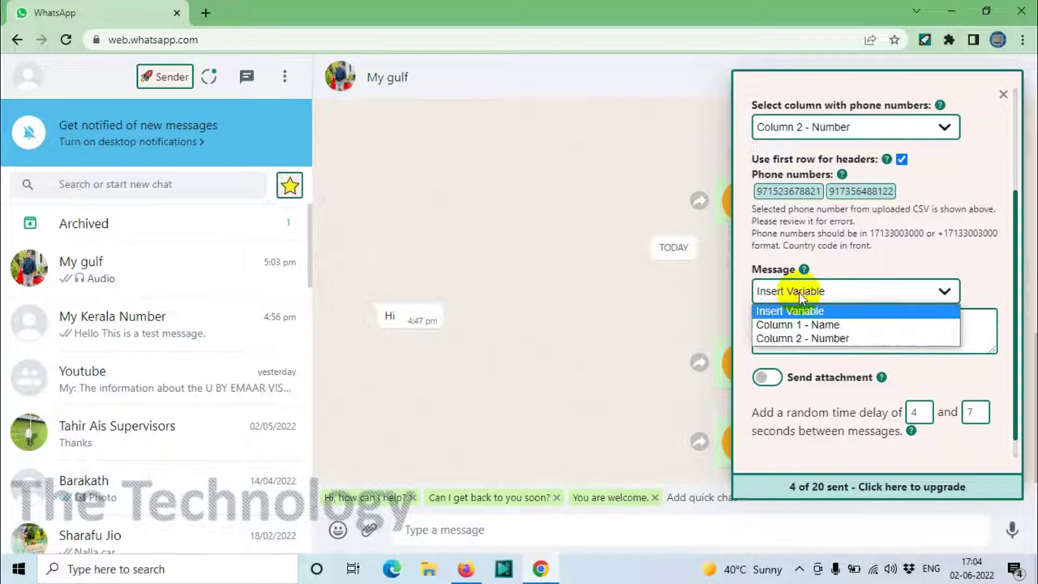
{"action": "left_click", "coordinate": [834, 284]}
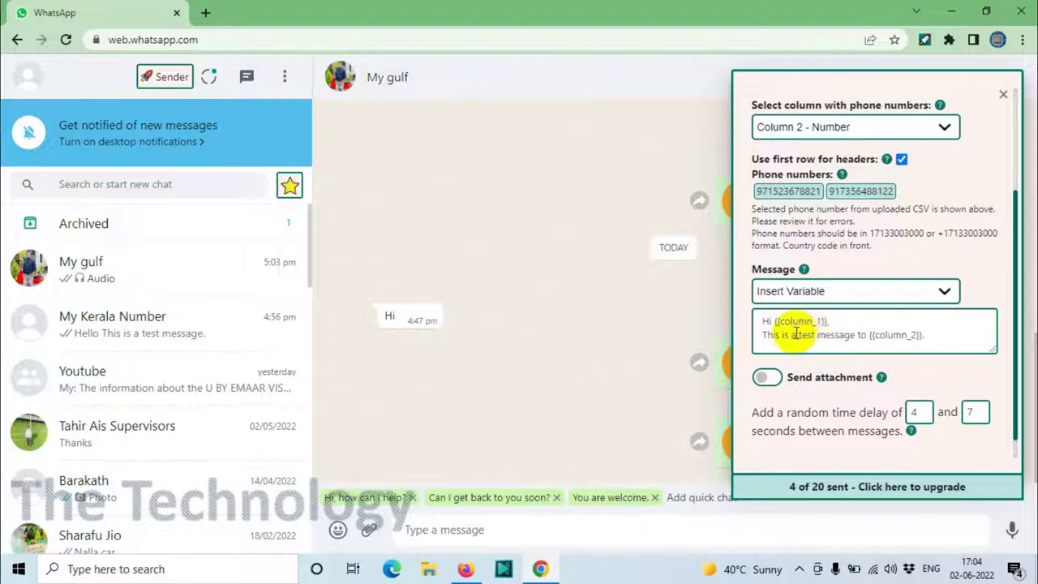
{"action": "left_click", "coordinate": [884, 296]}
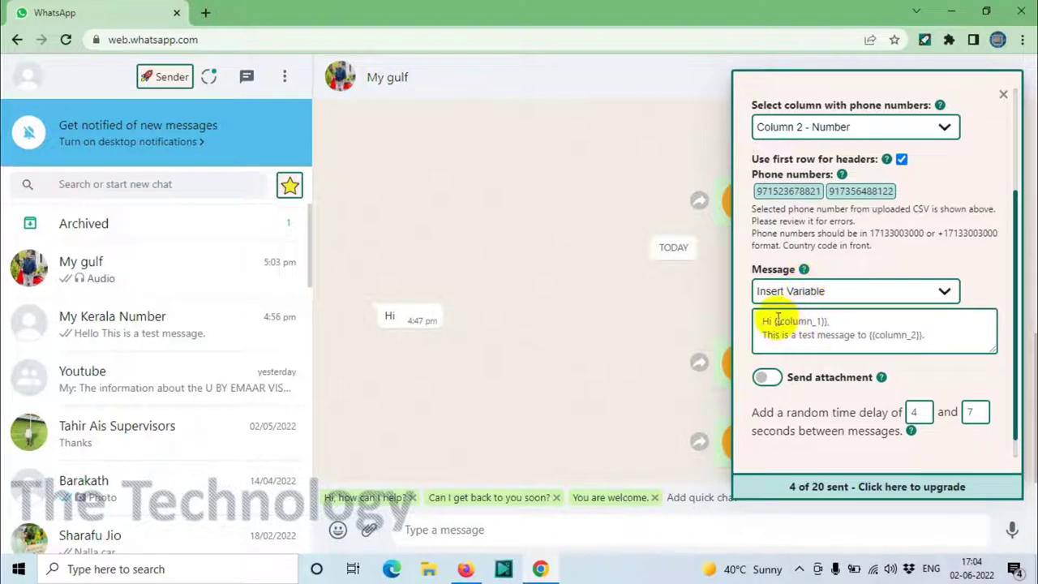
{"action": "left_click_drag", "start_coordinate": [776, 322], "coordinate": [799, 322]}
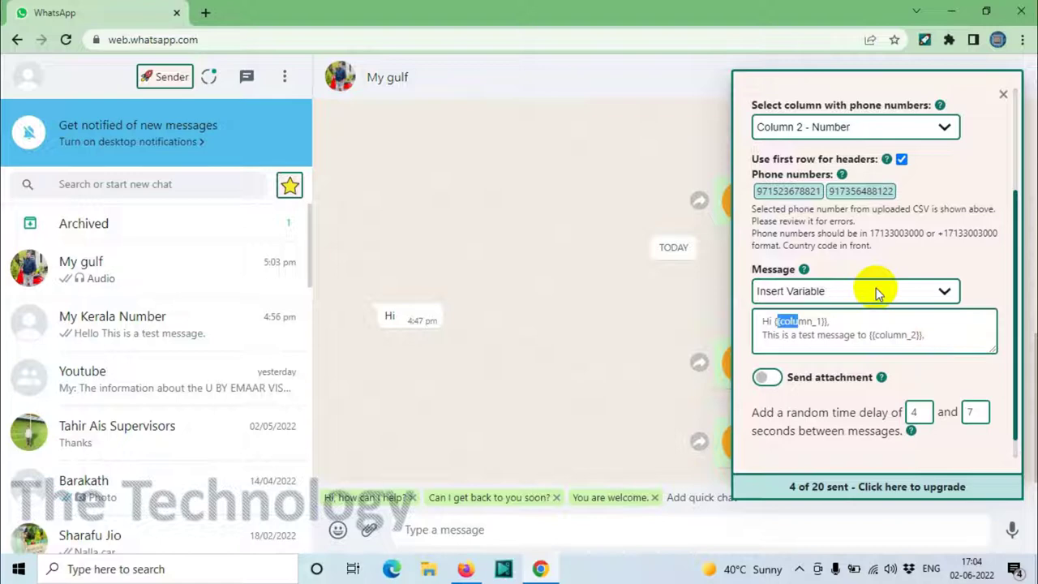
{"action": "left_click", "coordinate": [838, 322]}
{"action": "scroll", "coordinate": [899, 292], "scroll_direction": "up", "scroll_amount": 2}
{"action": "scroll", "coordinate": [989, 283], "scroll_direction": "down", "scroll_amount": 2}
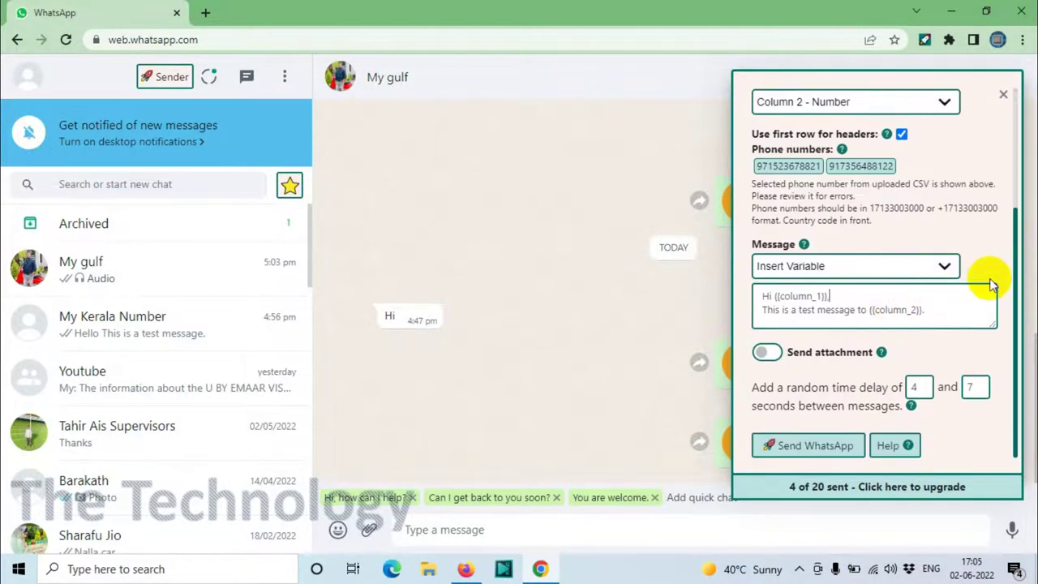
{"action": "scroll", "coordinate": [888, 235], "scroll_direction": "up", "scroll_amount": 2}
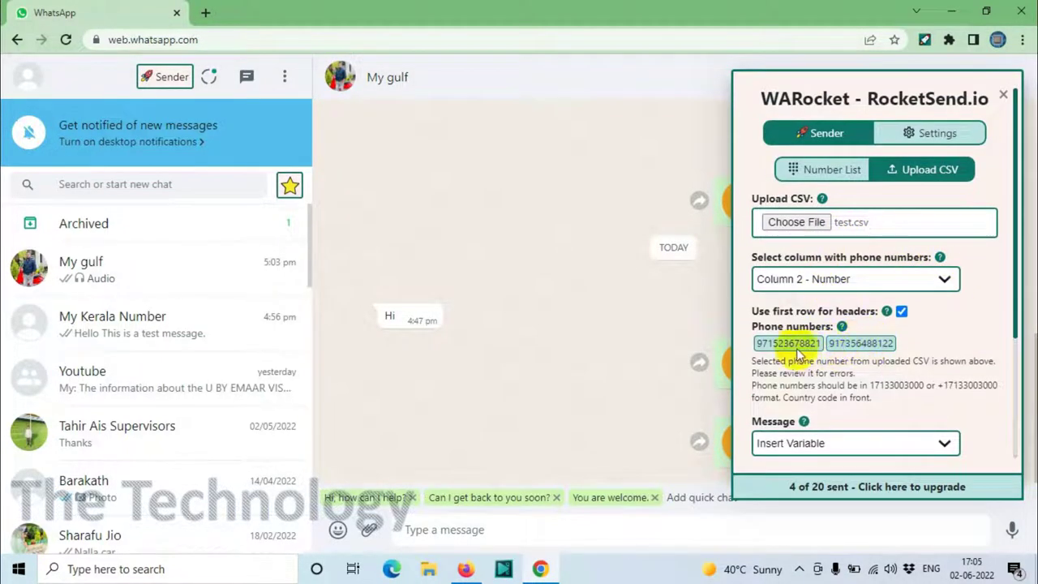
{"action": "scroll", "coordinate": [937, 333], "scroll_direction": "down", "scroll_amount": 3}
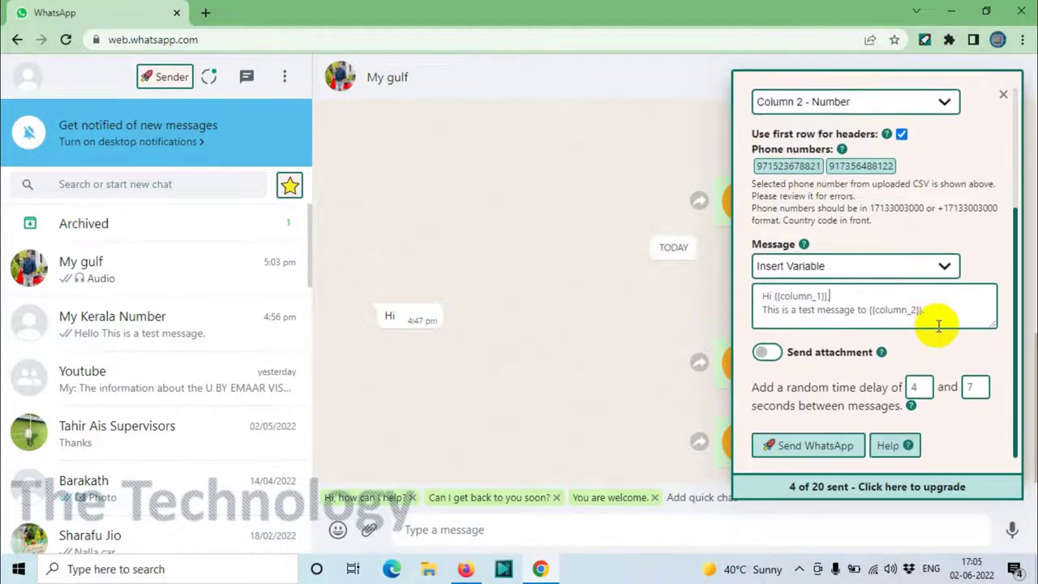
Send the personalized messages and confirm they arrived in the My gulf and My Kerala Number chats
{"action": "left_click", "coordinate": [803, 449]}
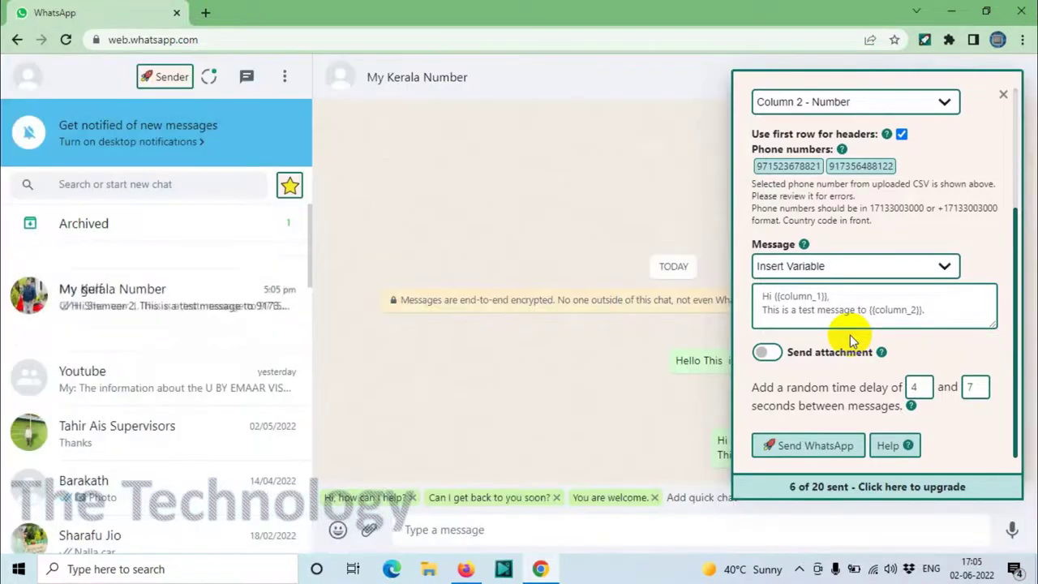
{"action": "left_click", "coordinate": [1003, 94]}
{"action": "left_click", "coordinate": [128, 328]}
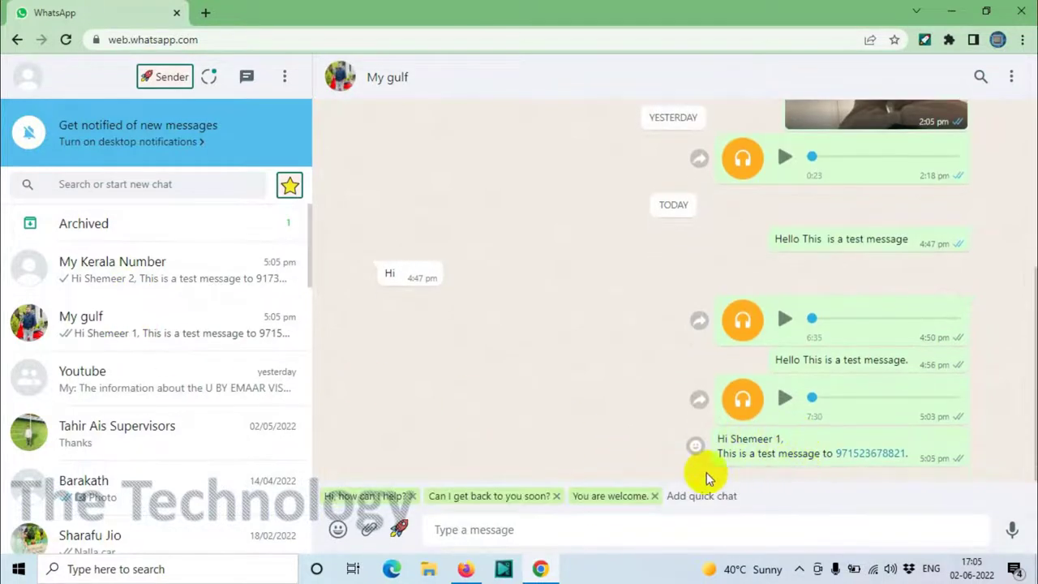
{"action": "mouse_move", "coordinate": [810, 448]}
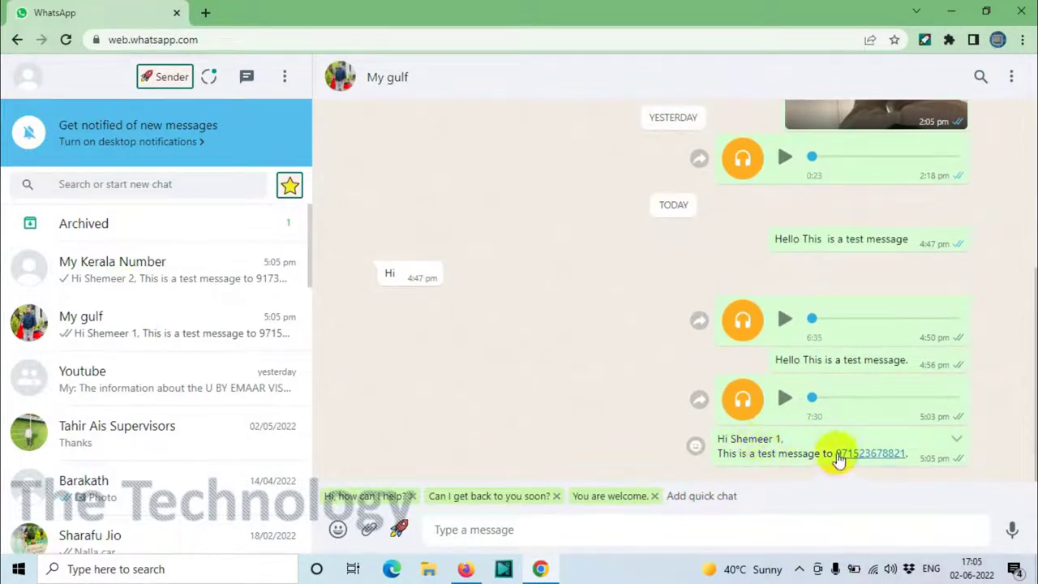
{"action": "left_click", "coordinate": [148, 270]}
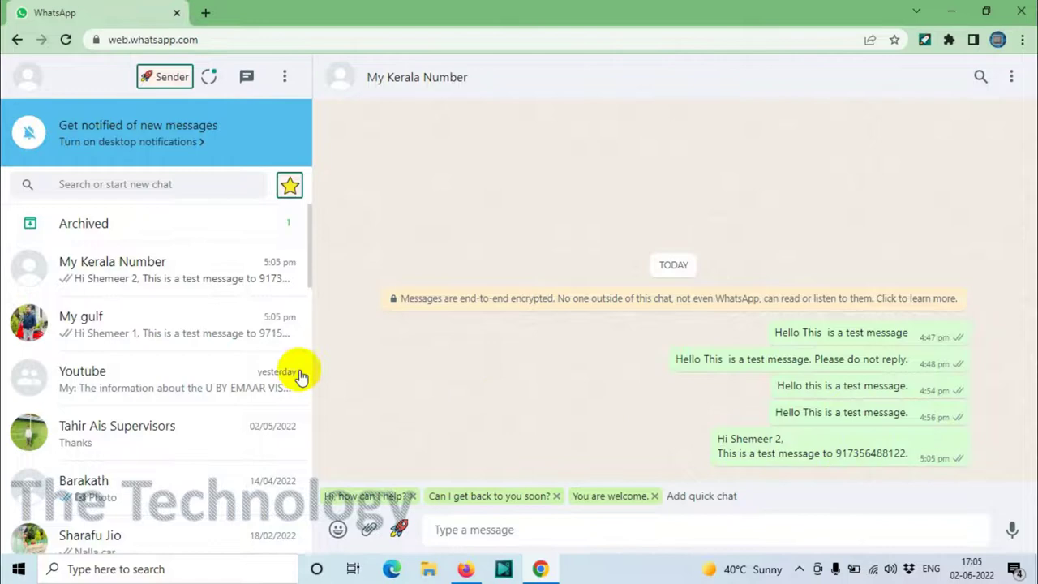
{"action": "left_click", "coordinate": [139, 324]}
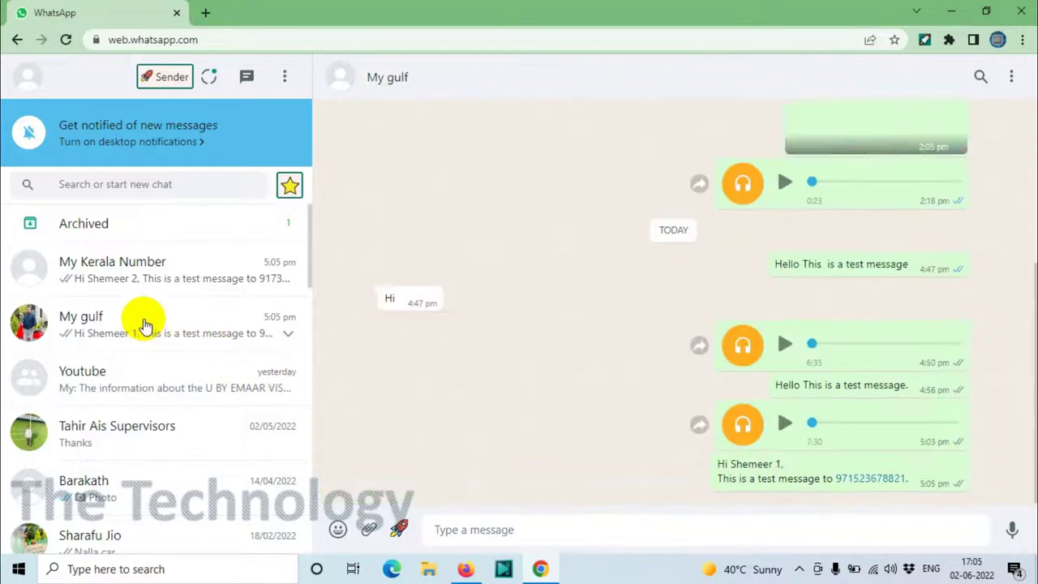
Download the send report as a CSV from WARocket Settings and open the downloaded file
{"action": "left_click", "coordinate": [173, 76]}
{"action": "scroll", "coordinate": [899, 303], "scroll_direction": "up", "scroll_amount": 1}
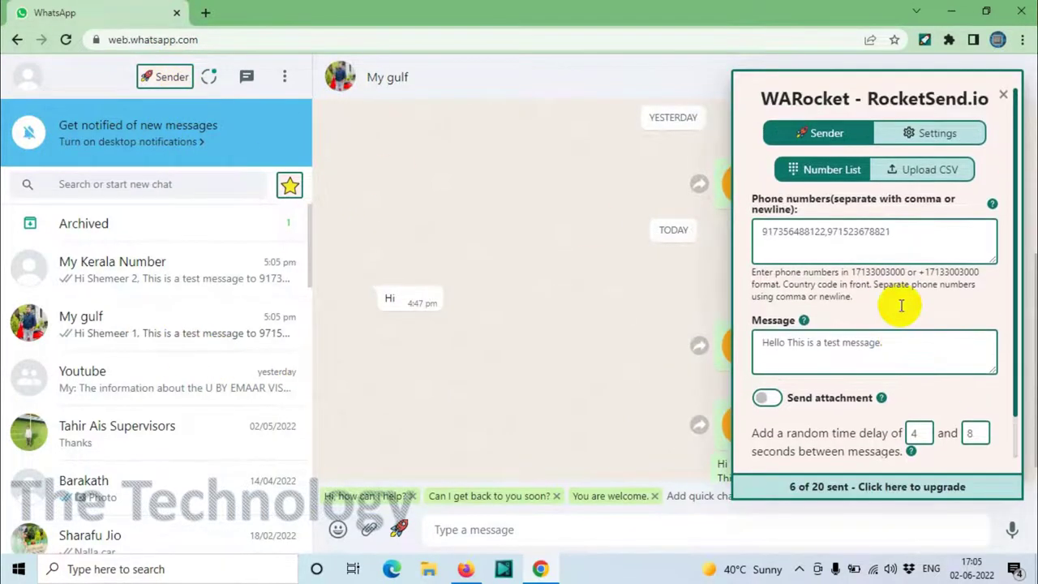
{"action": "scroll", "coordinate": [907, 311], "scroll_direction": "down", "scroll_amount": 1}
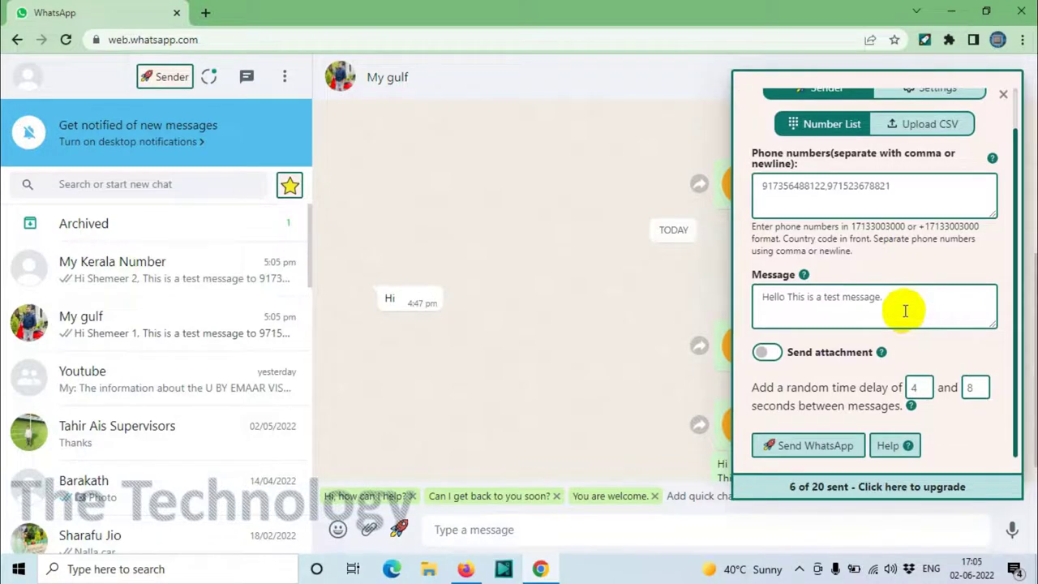
{"action": "scroll", "coordinate": [905, 311], "scroll_direction": "up", "scroll_amount": 1}
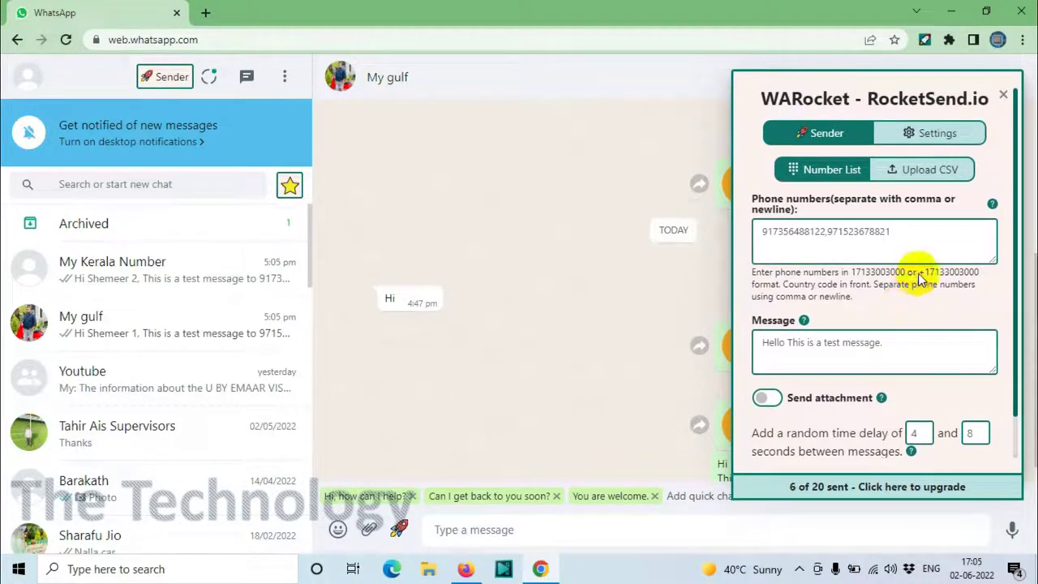
{"action": "left_click", "coordinate": [921, 138]}
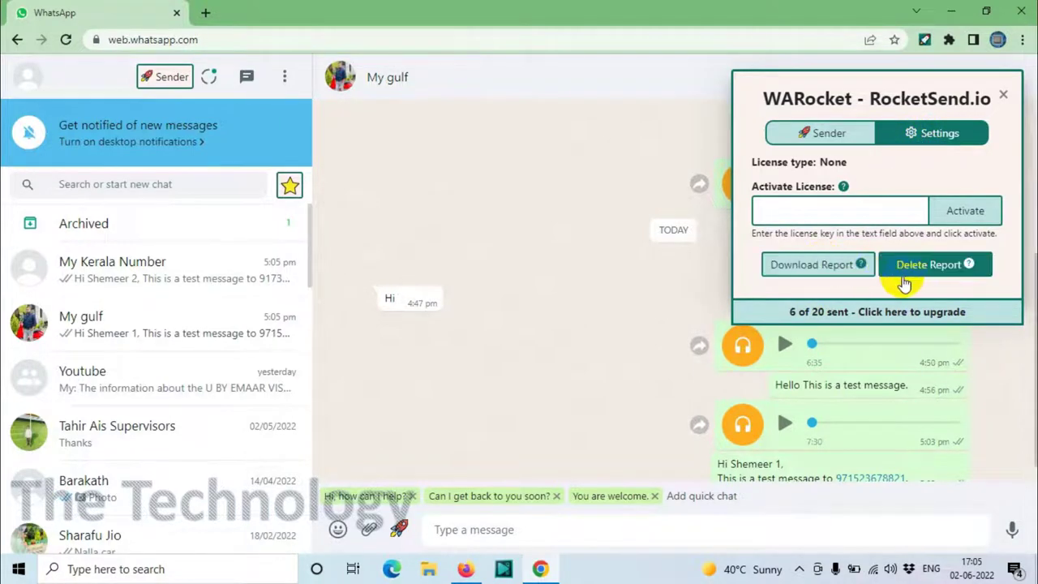
{"action": "left_click", "coordinate": [828, 274]}
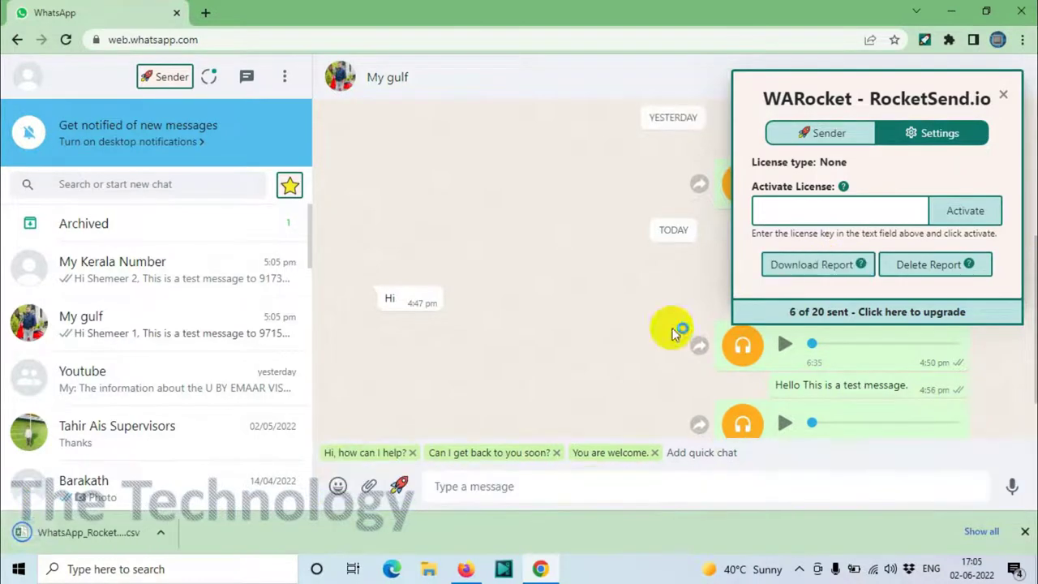
{"action": "left_click", "coordinate": [78, 534]}
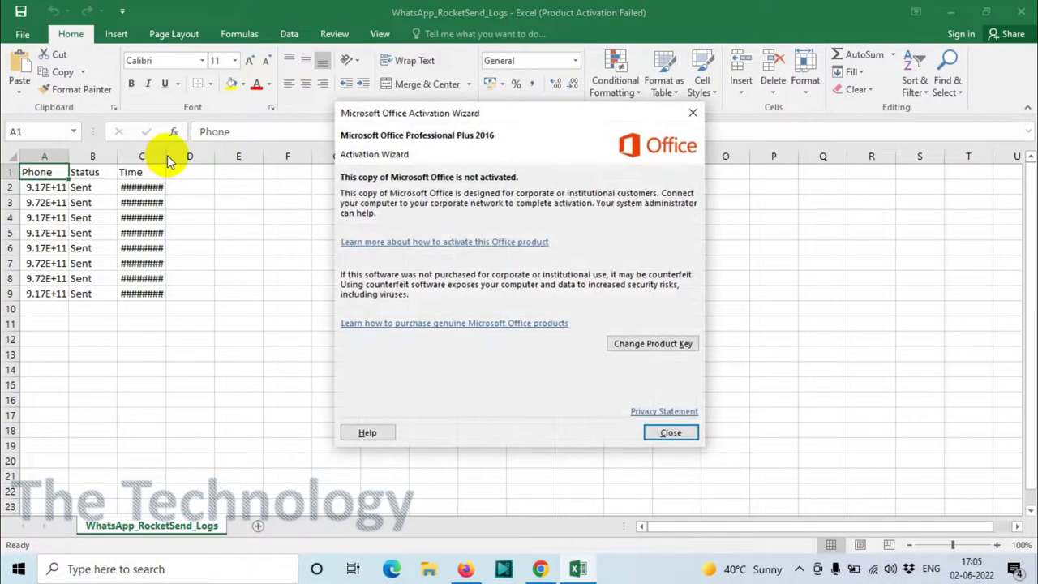
Autofit the Time column, review Status B2:B9 and Time C2:C9, then close Excel
{"action": "left_click", "coordinate": [669, 433]}
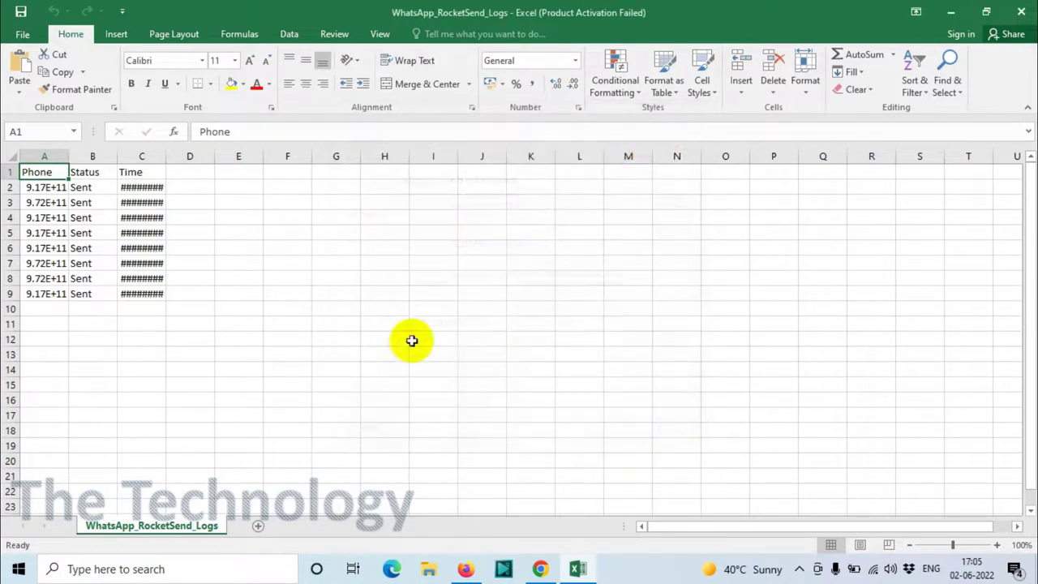
{"action": "double_click", "coordinate": [167, 156]}
{"action": "left_click_drag", "start_coordinate": [85, 189], "coordinate": [81, 298]}
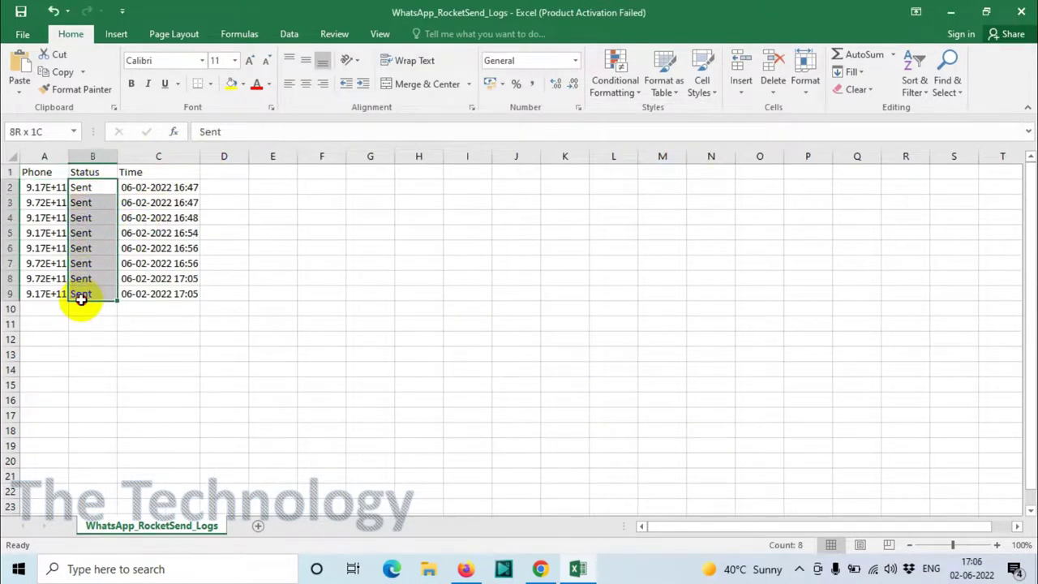
{"action": "left_click_drag", "start_coordinate": [162, 187], "coordinate": [149, 287]}
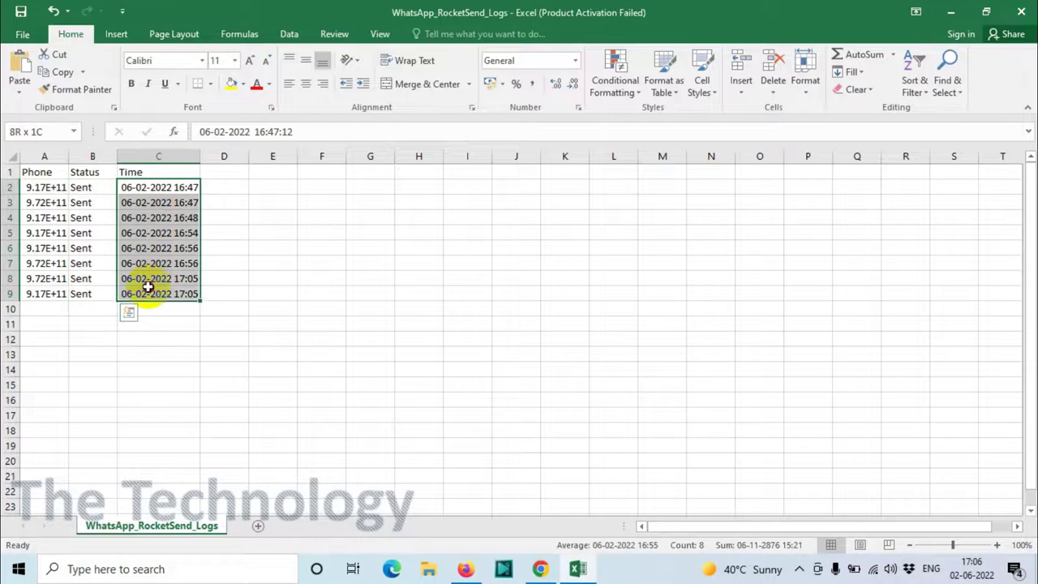
{"action": "left_click", "coordinate": [1030, 9]}
{"action": "left_click", "coordinate": [531, 304]}
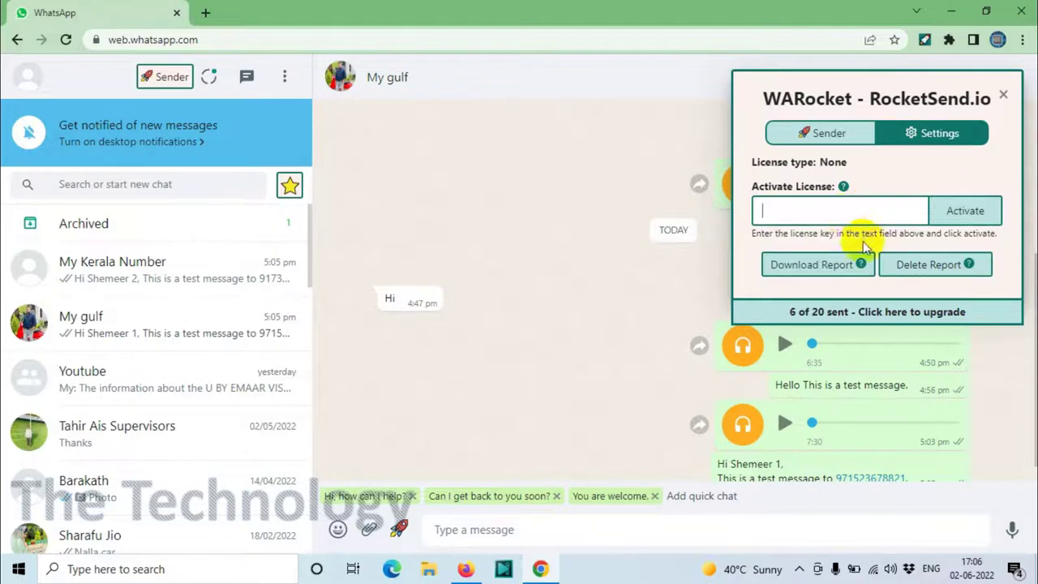
Return to the Sender form, focus the phone numbers box, then close the WARocket panel
{"action": "left_click", "coordinate": [823, 135]}
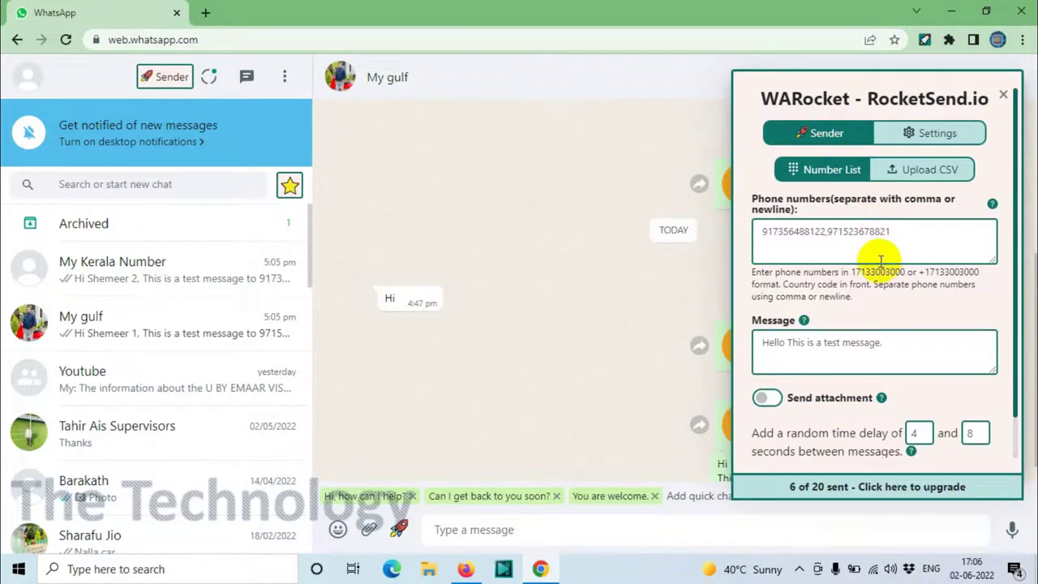
{"action": "scroll", "coordinate": [898, 308], "scroll_direction": "down", "scroll_amount": 2}
{"action": "scroll", "coordinate": [902, 312], "scroll_direction": "up", "scroll_amount": 2}
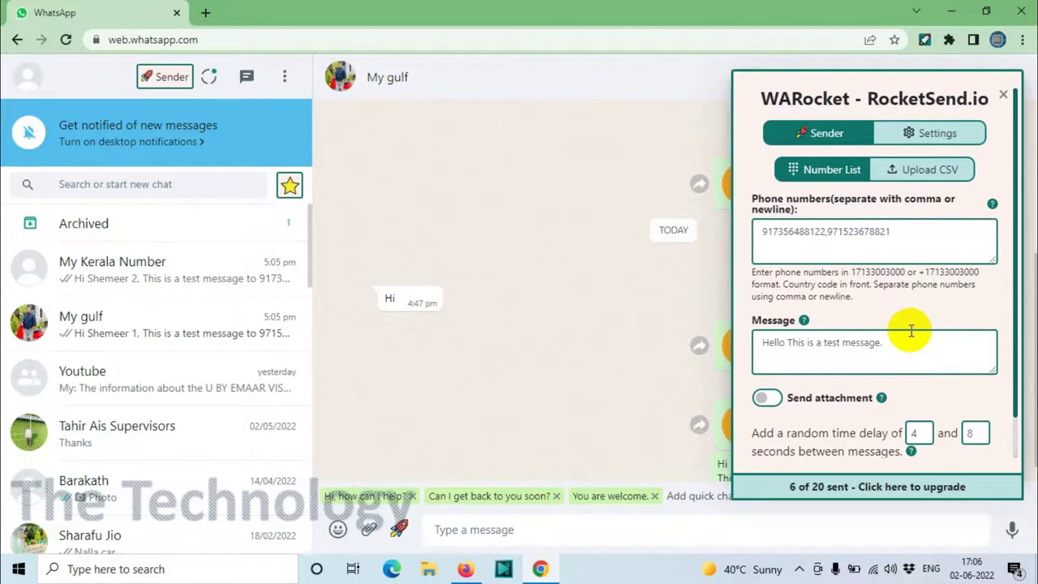
{"action": "left_click", "coordinate": [934, 234]}
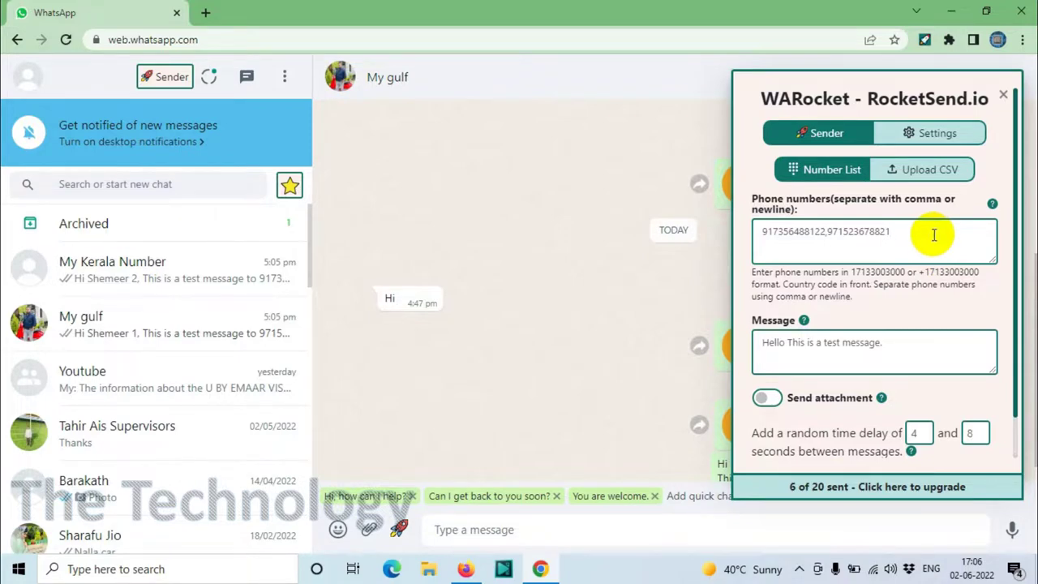
{"action": "left_click", "coordinate": [1002, 94]}
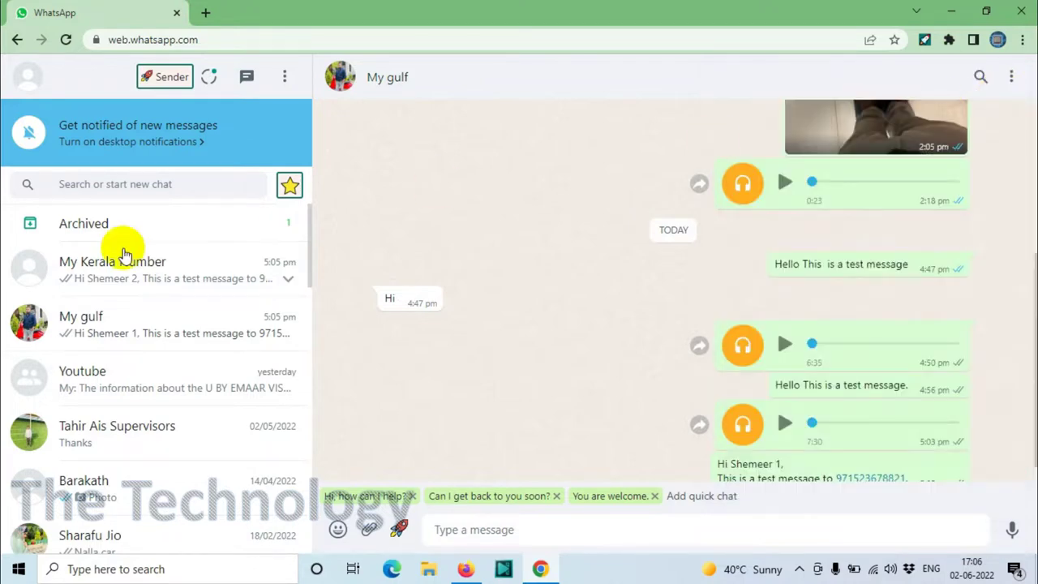